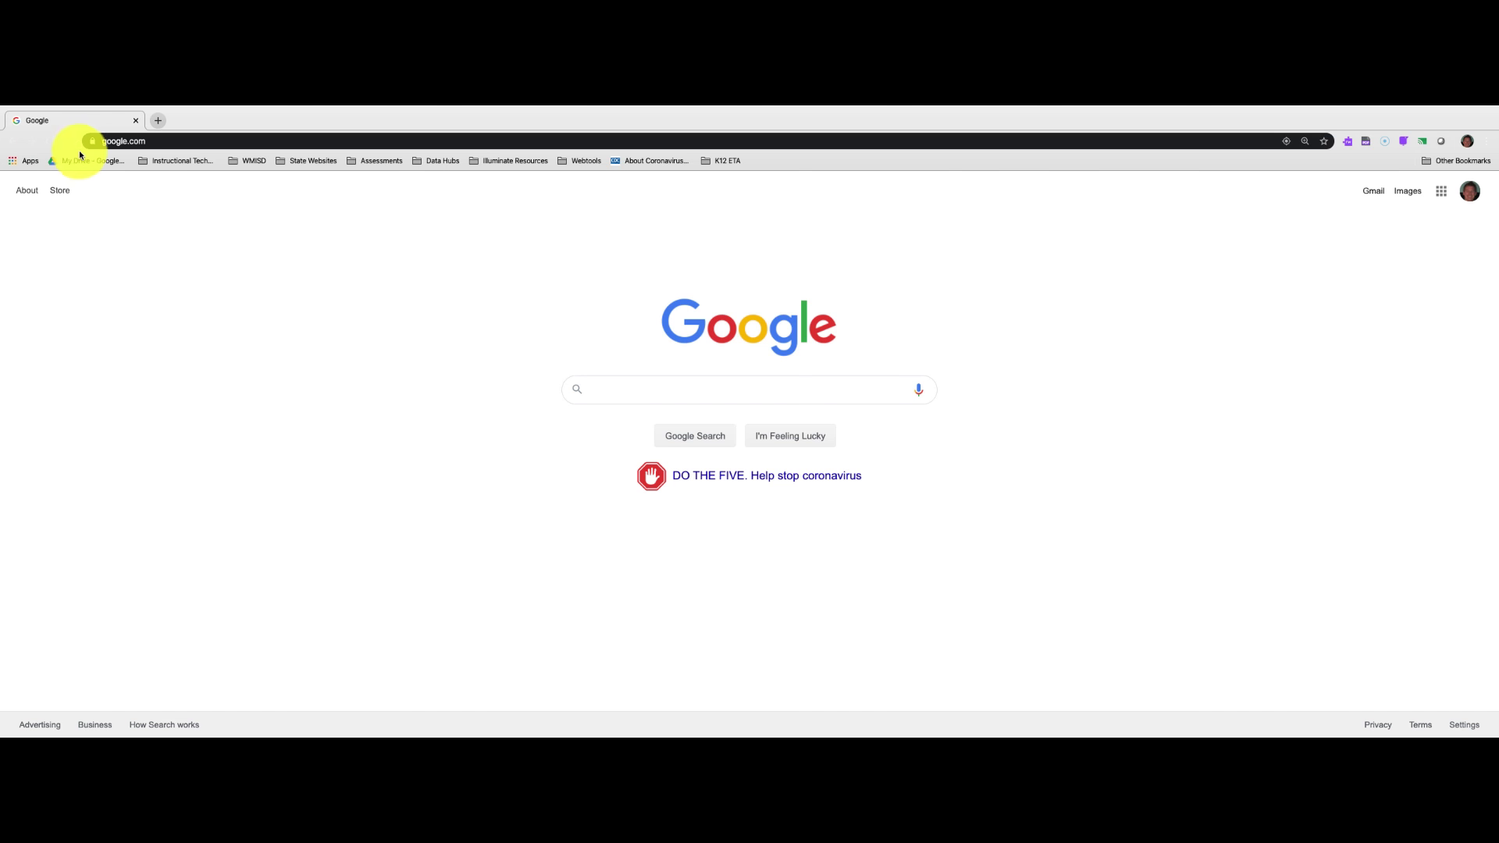
Step: Open Google Calendar, go to the week of April 9, 2020, and start a Thursday 4:30pm event
click(1443, 192)
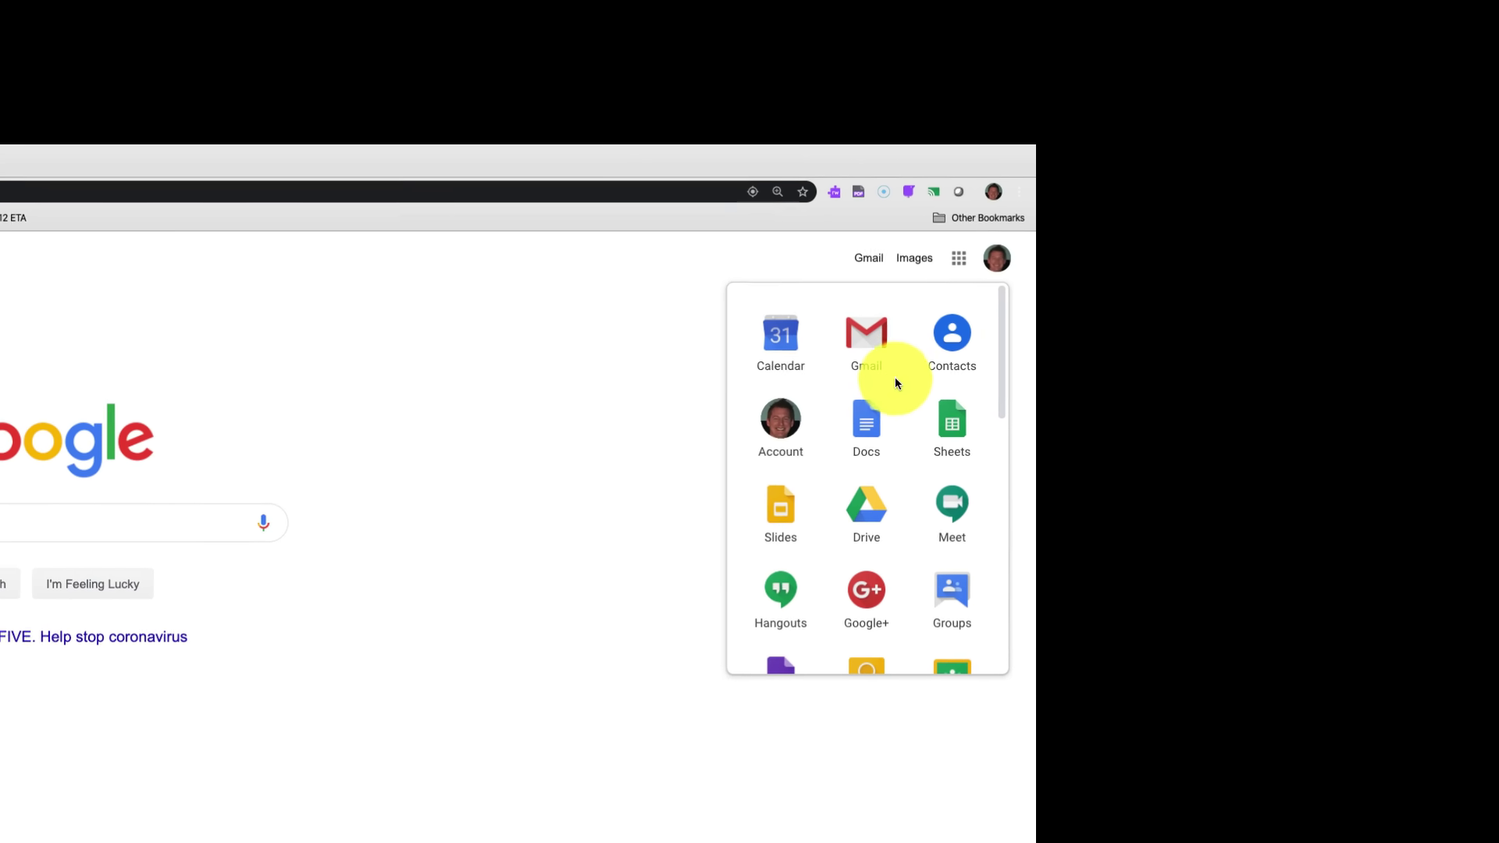
click(774, 342)
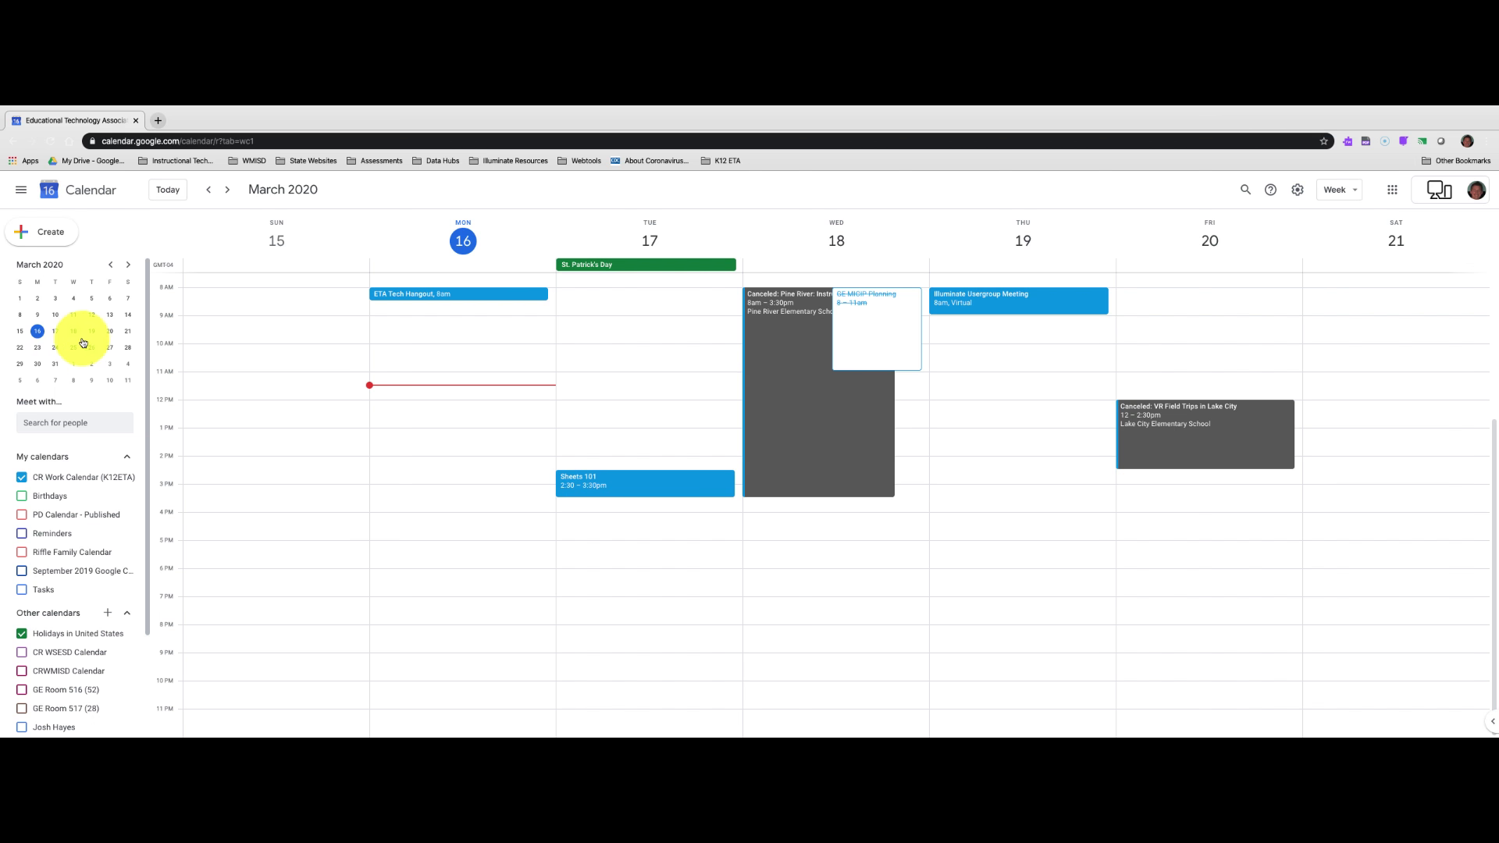
click(126, 272)
click(91, 314)
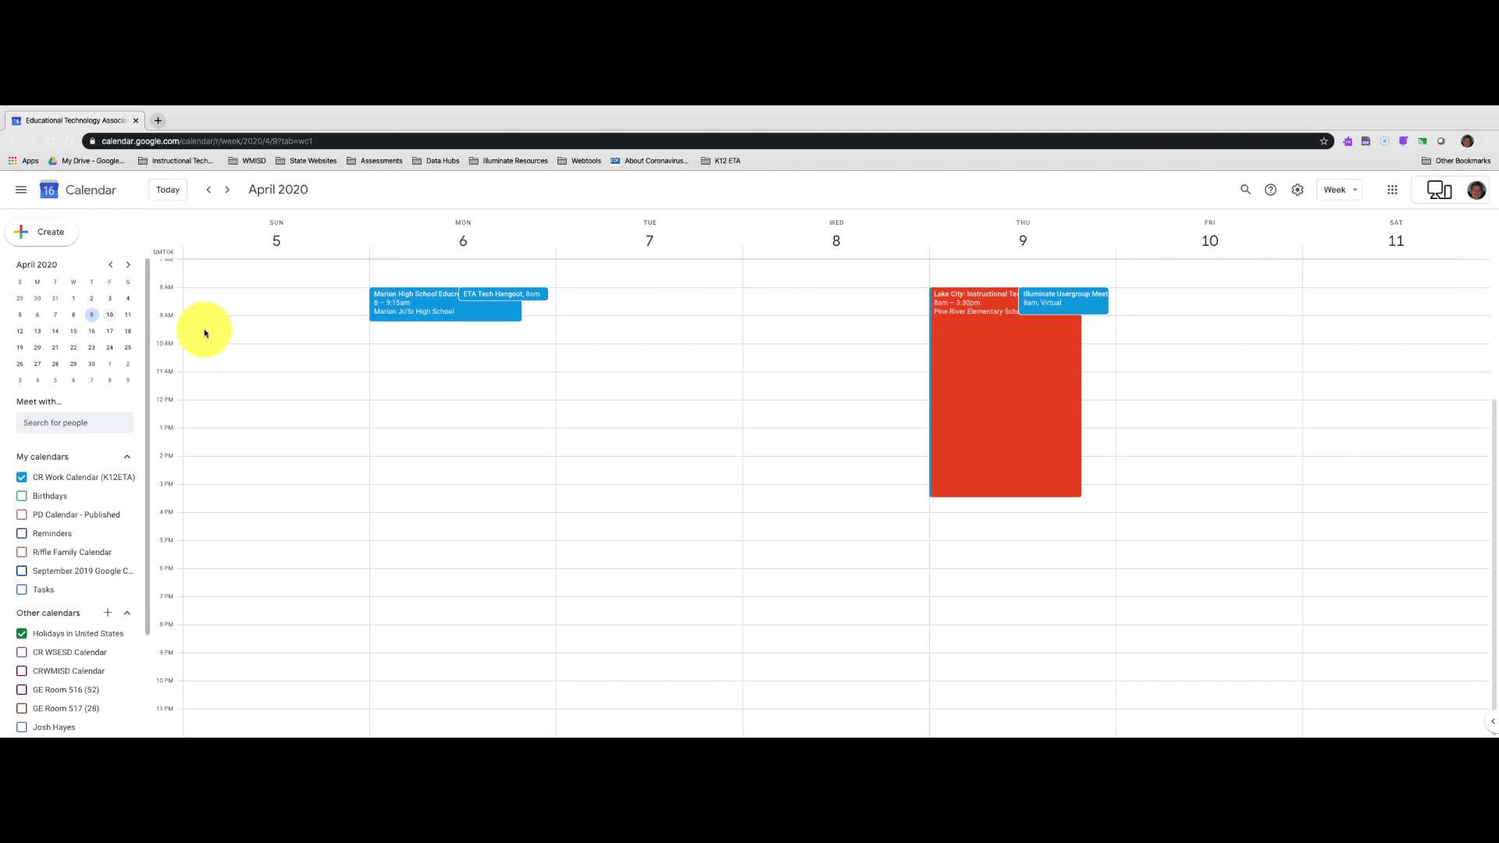
click(995, 533)
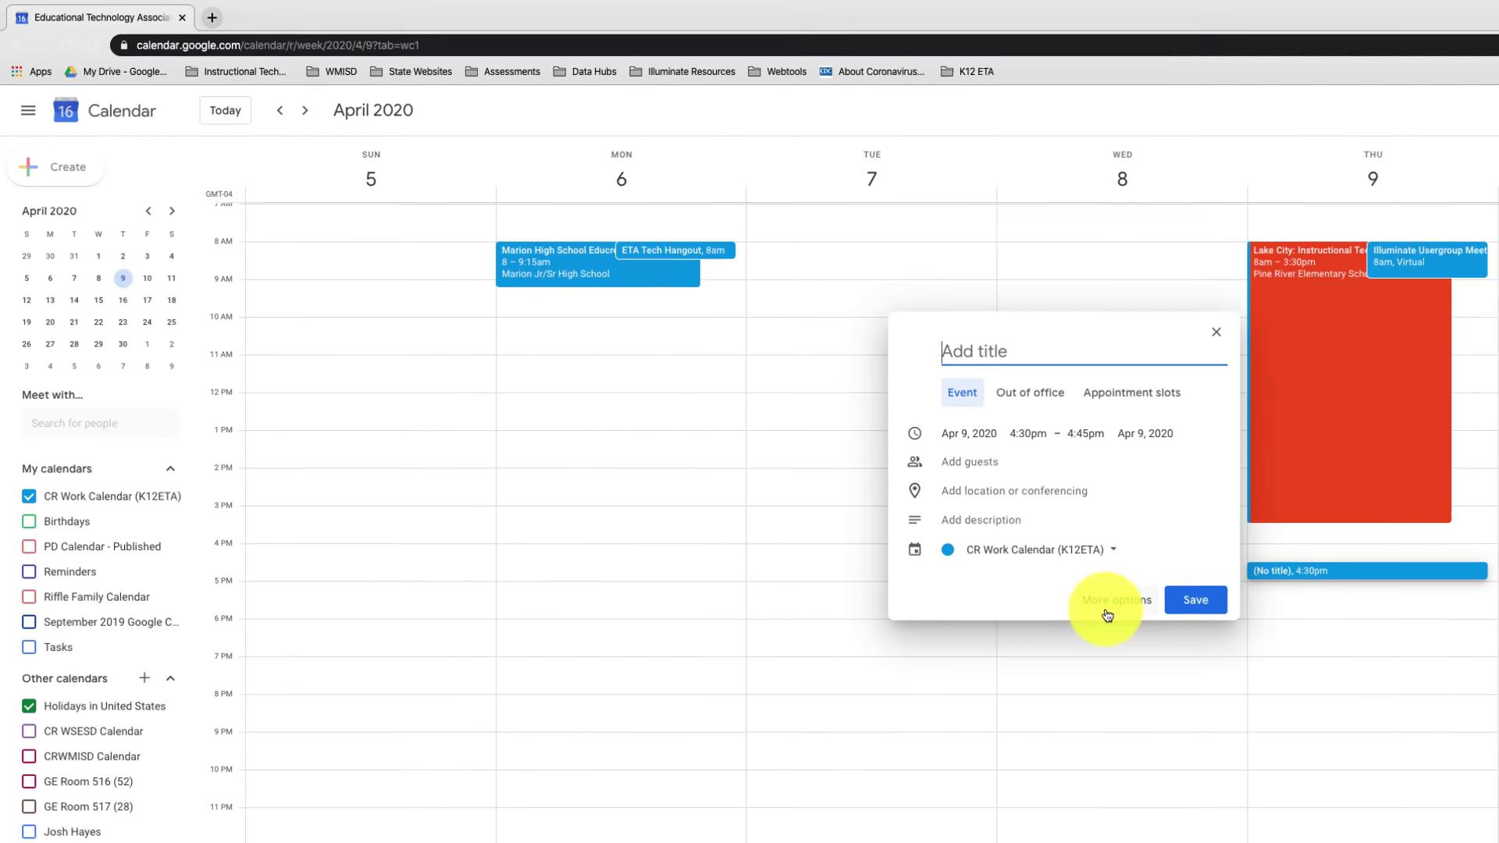
Step: In the full event editor, change the Example event's start time to 4:05am
click(1146, 611)
text(Example)
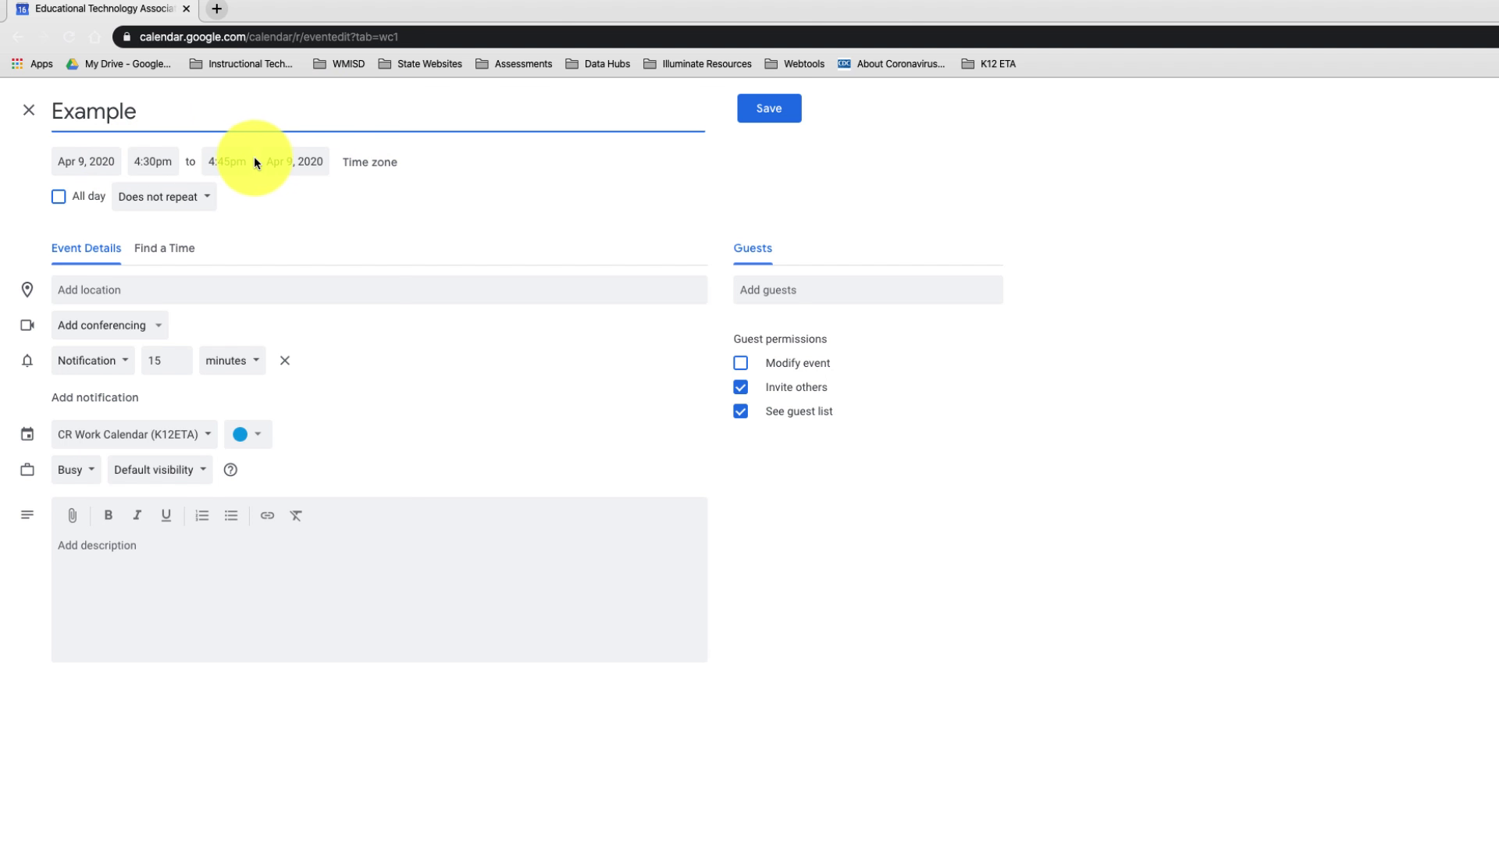
click(152, 161)
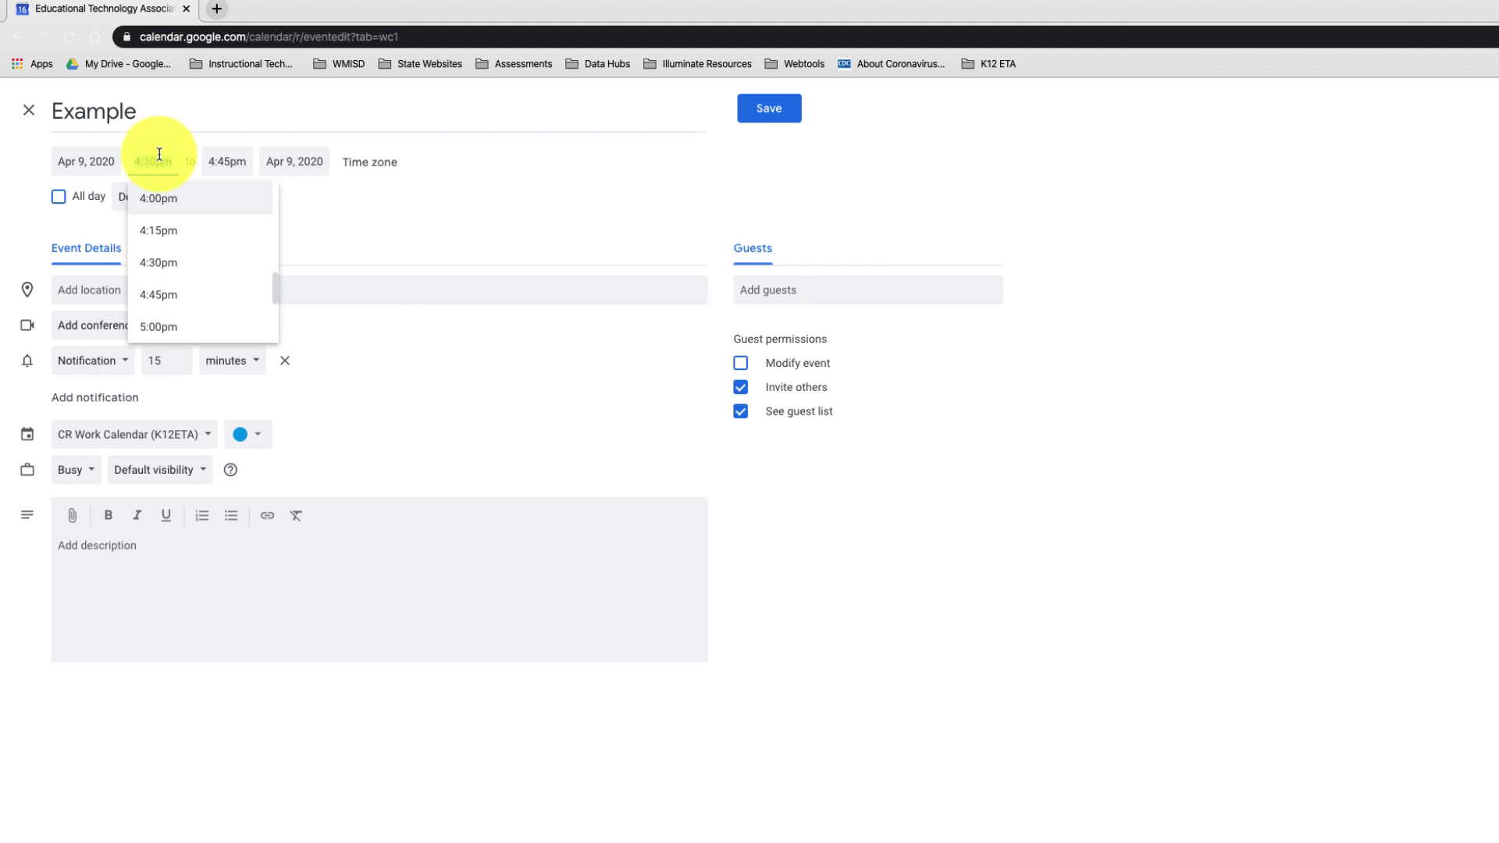
key(BackSpace)
text(4:0)
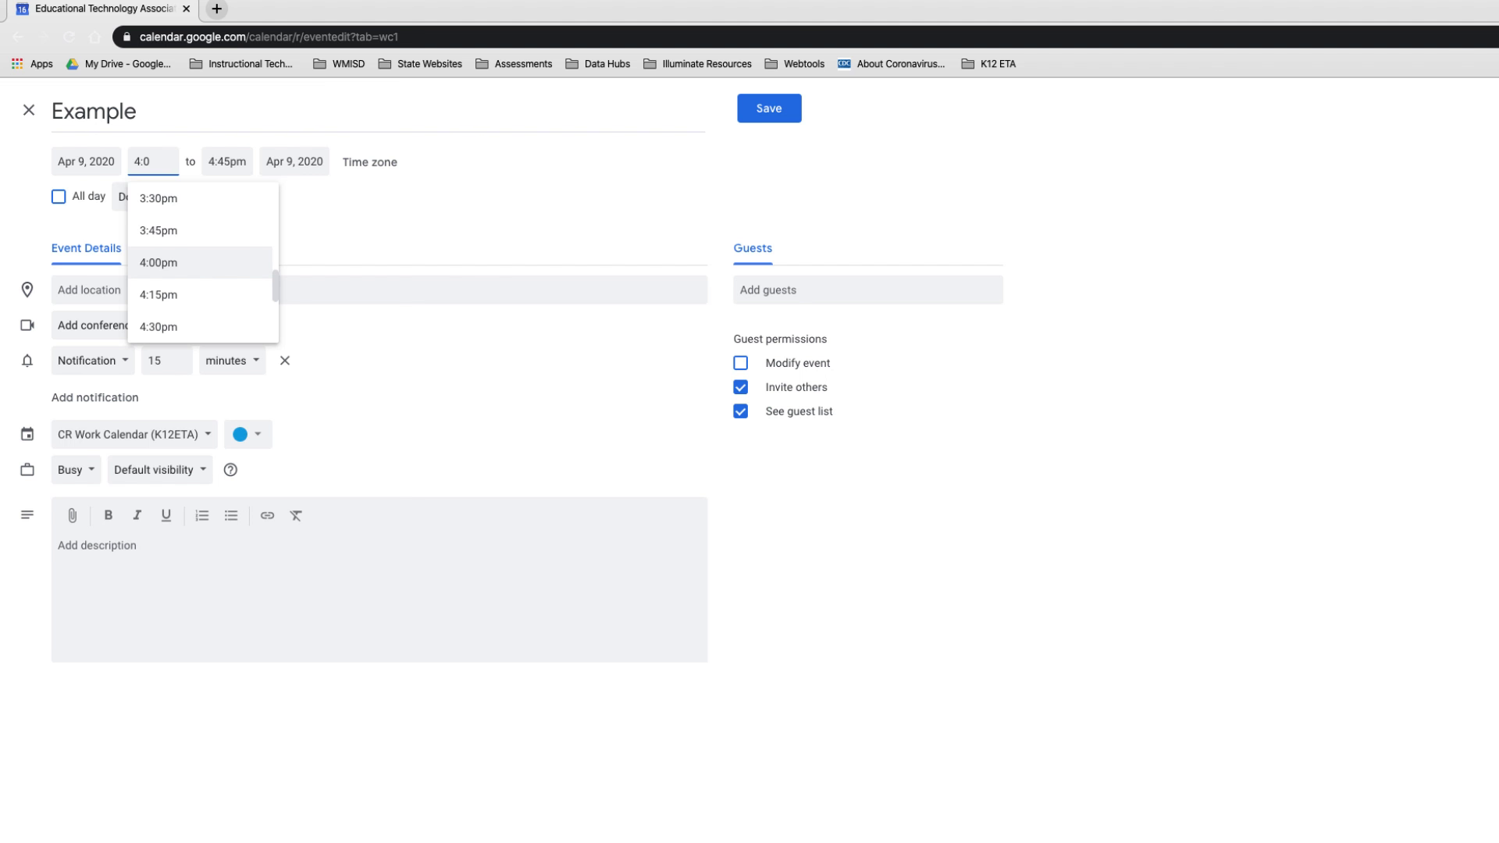
text(5am)
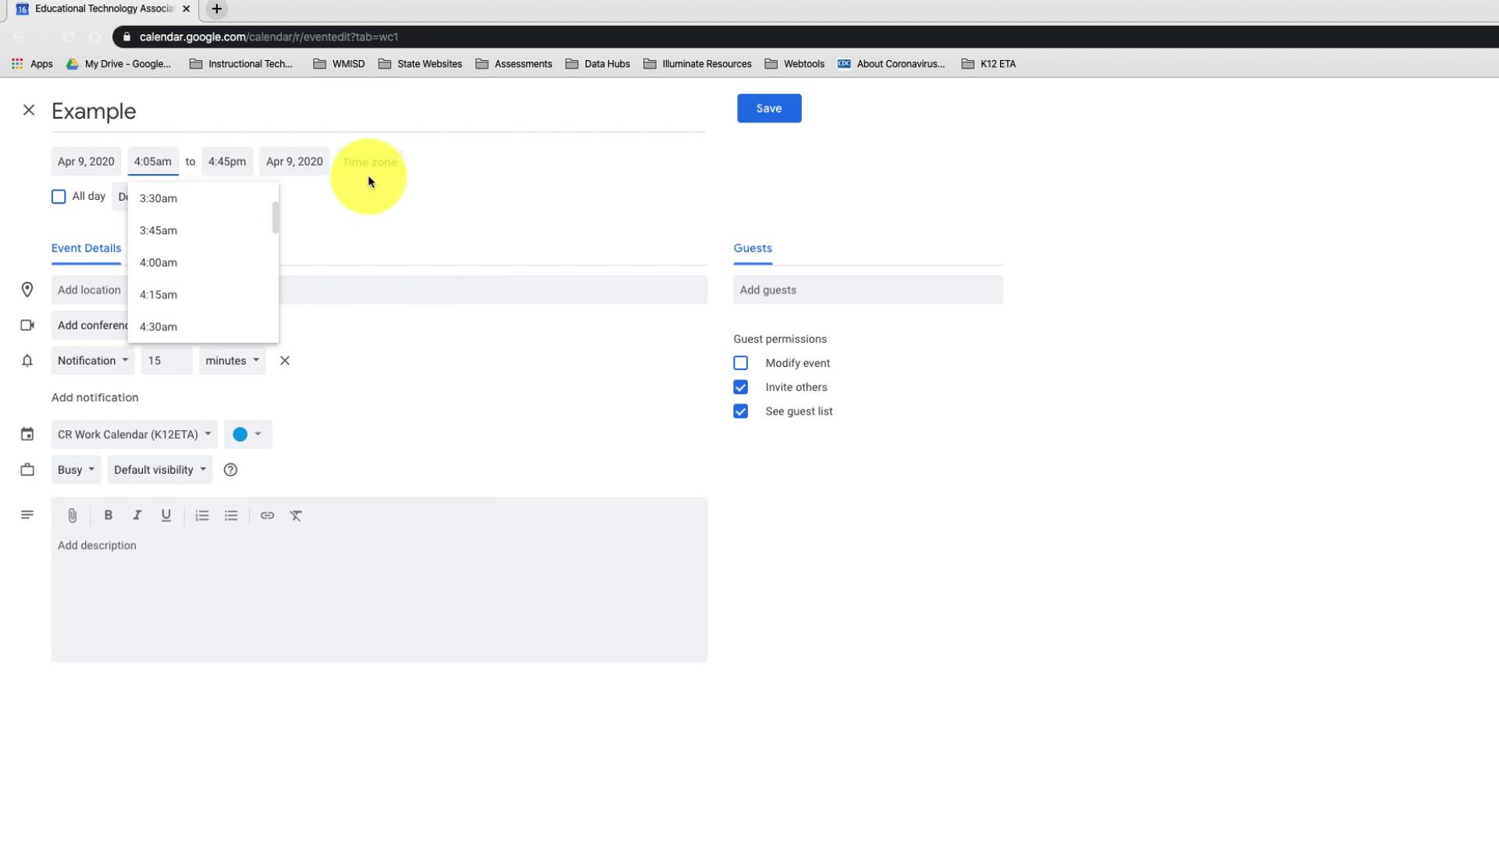
click(374, 187)
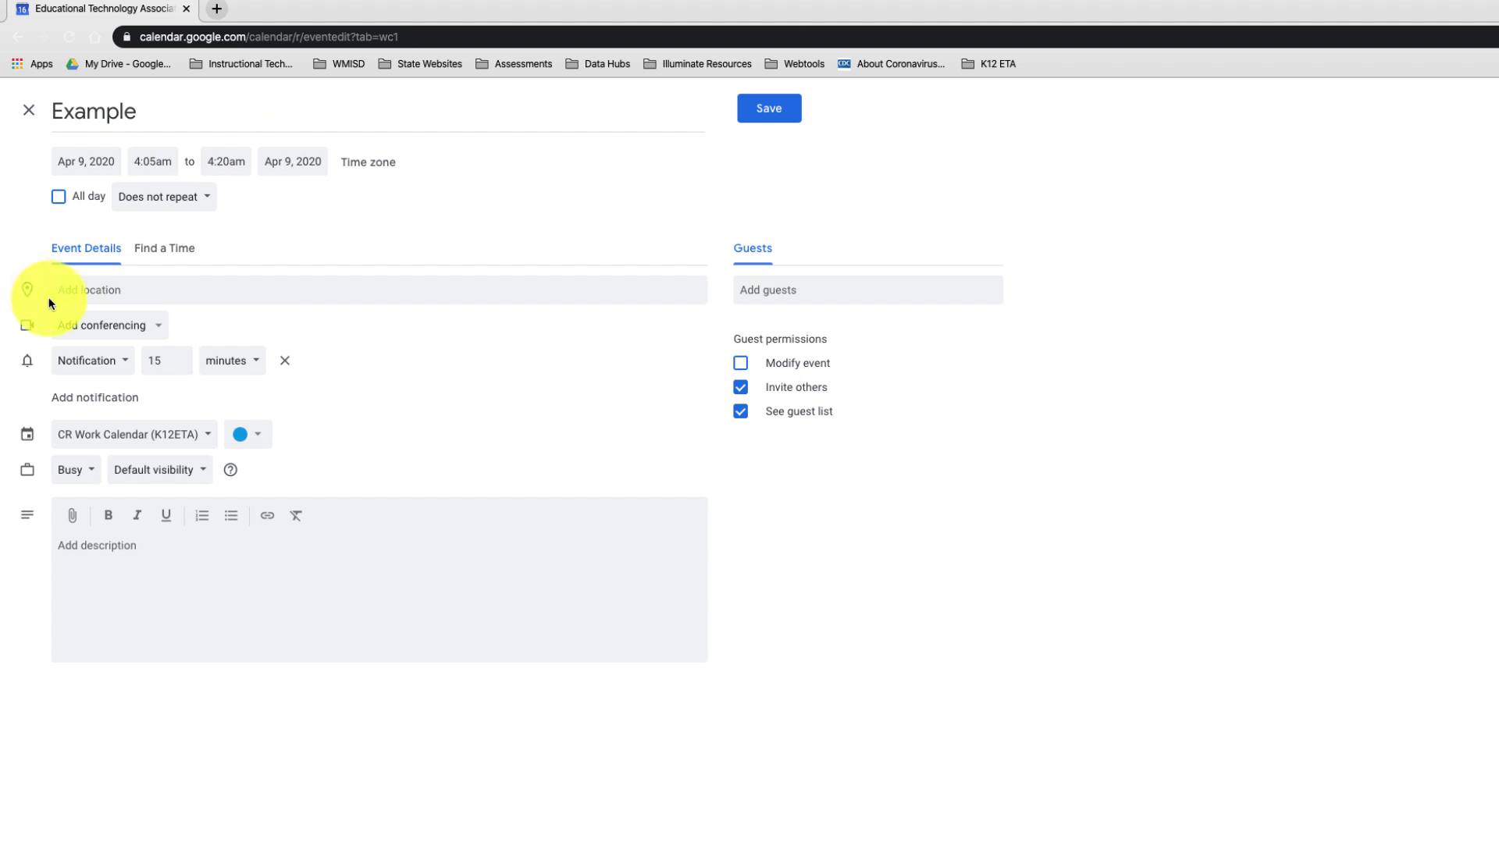
Step: Add Hangouts Meet conferencing to Example, then open and cancel the file attachment picker
click(156, 329)
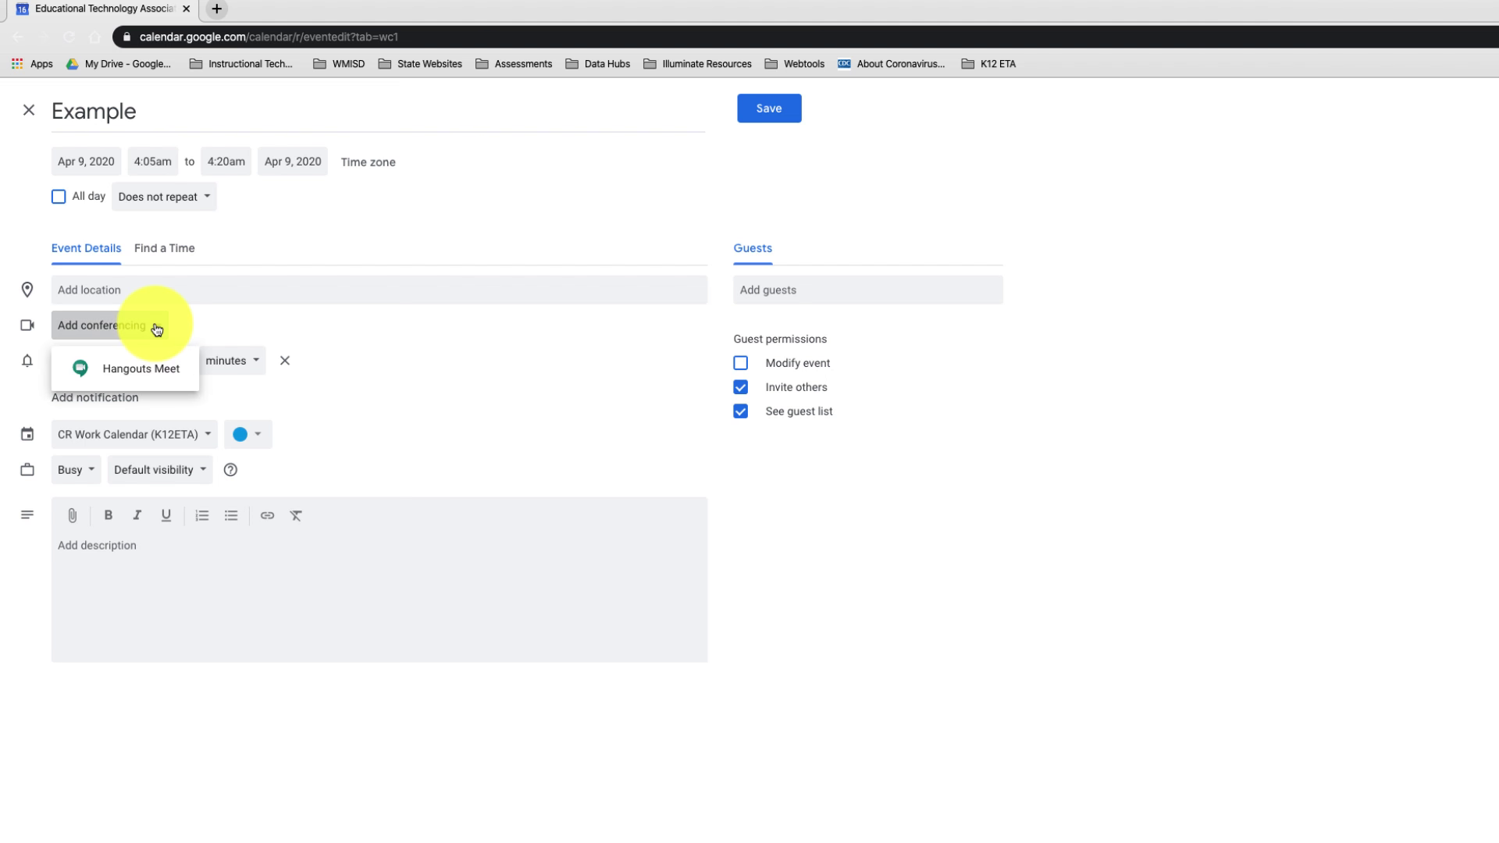
click(160, 373)
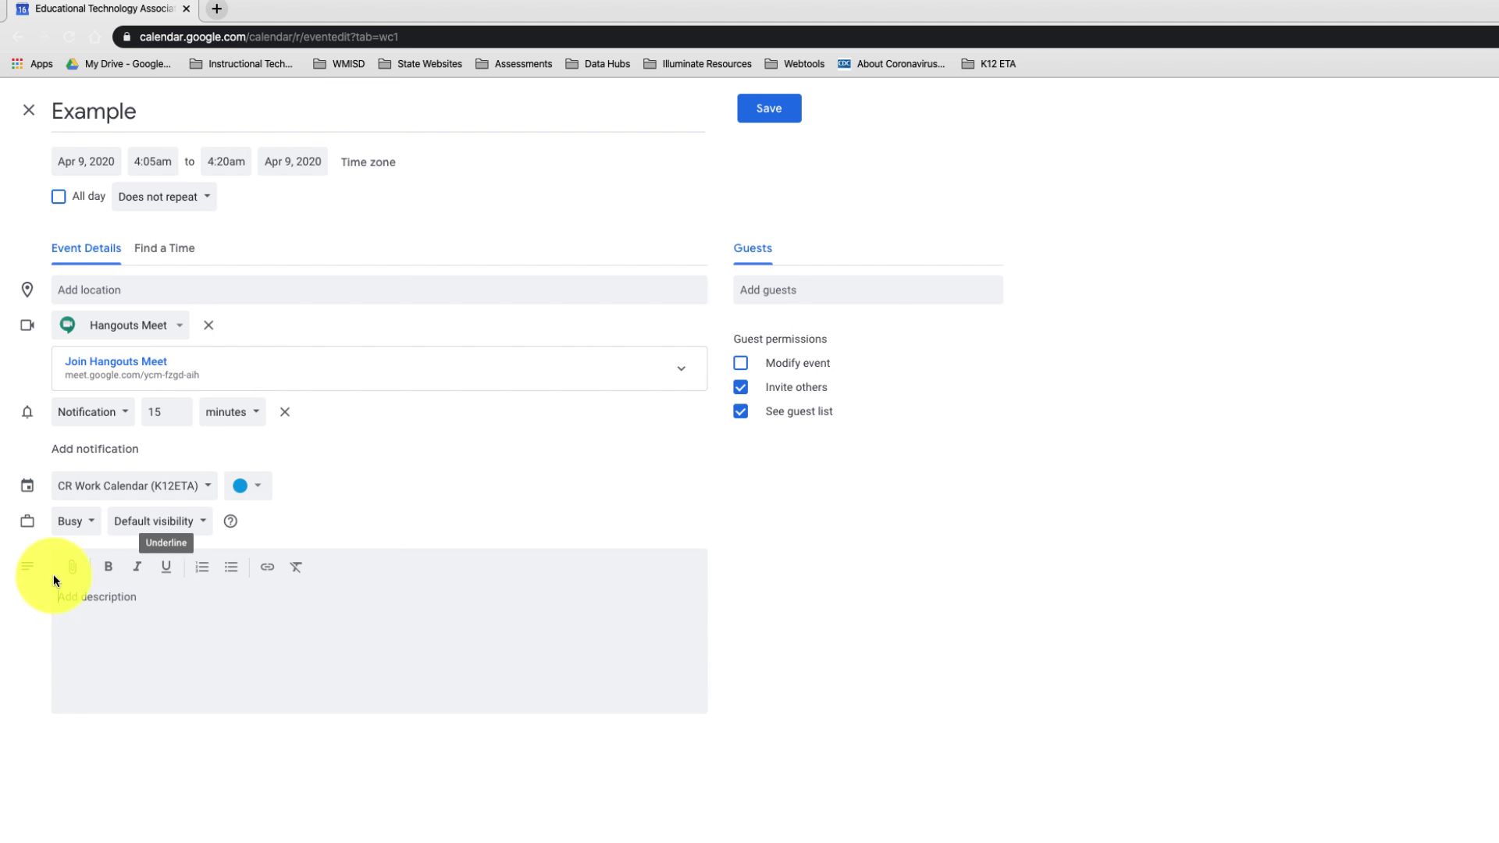
click(74, 570)
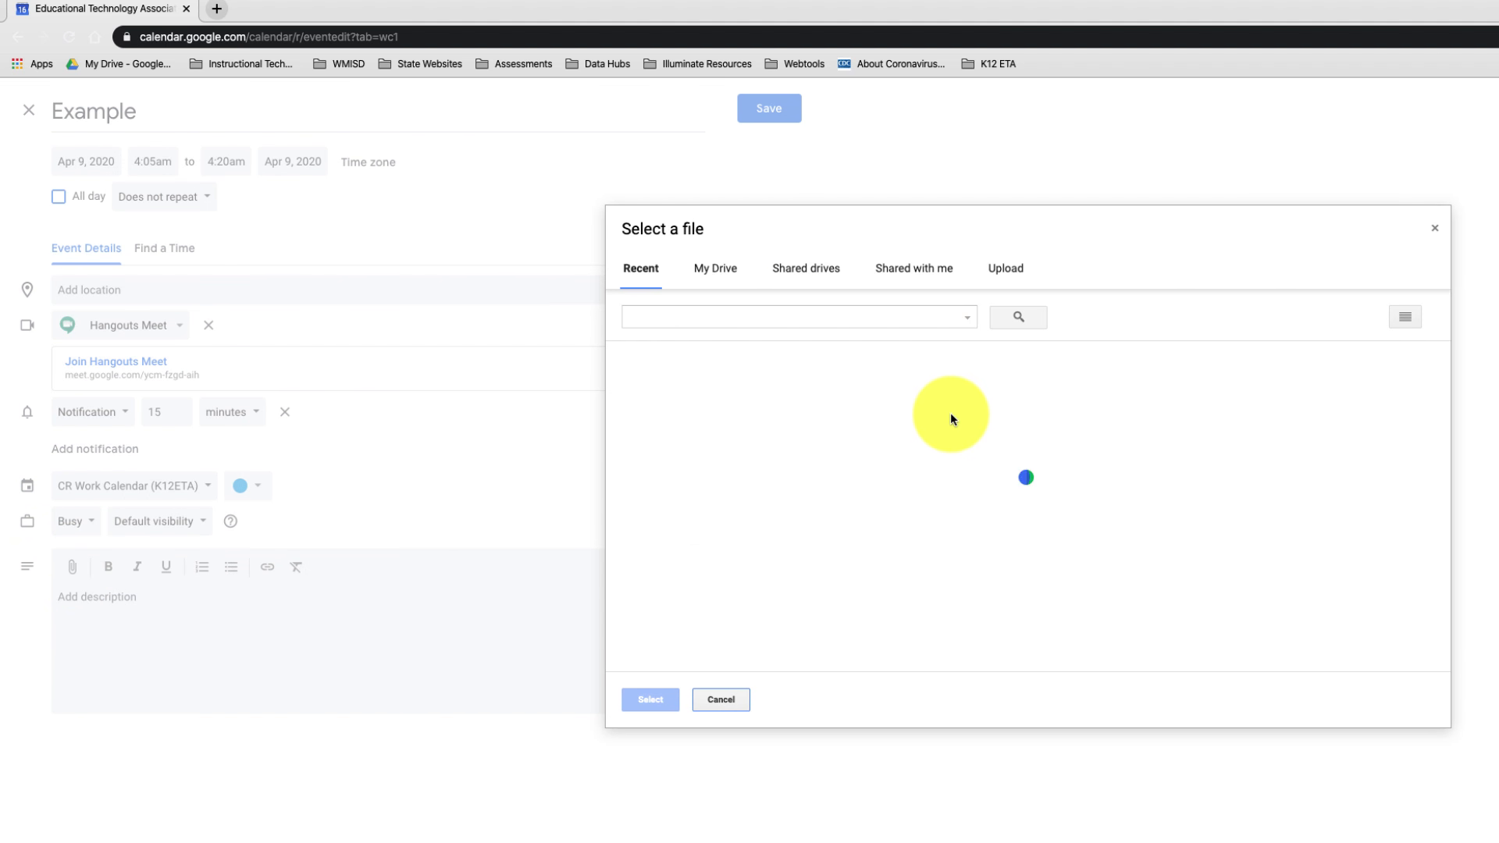
click(1435, 227)
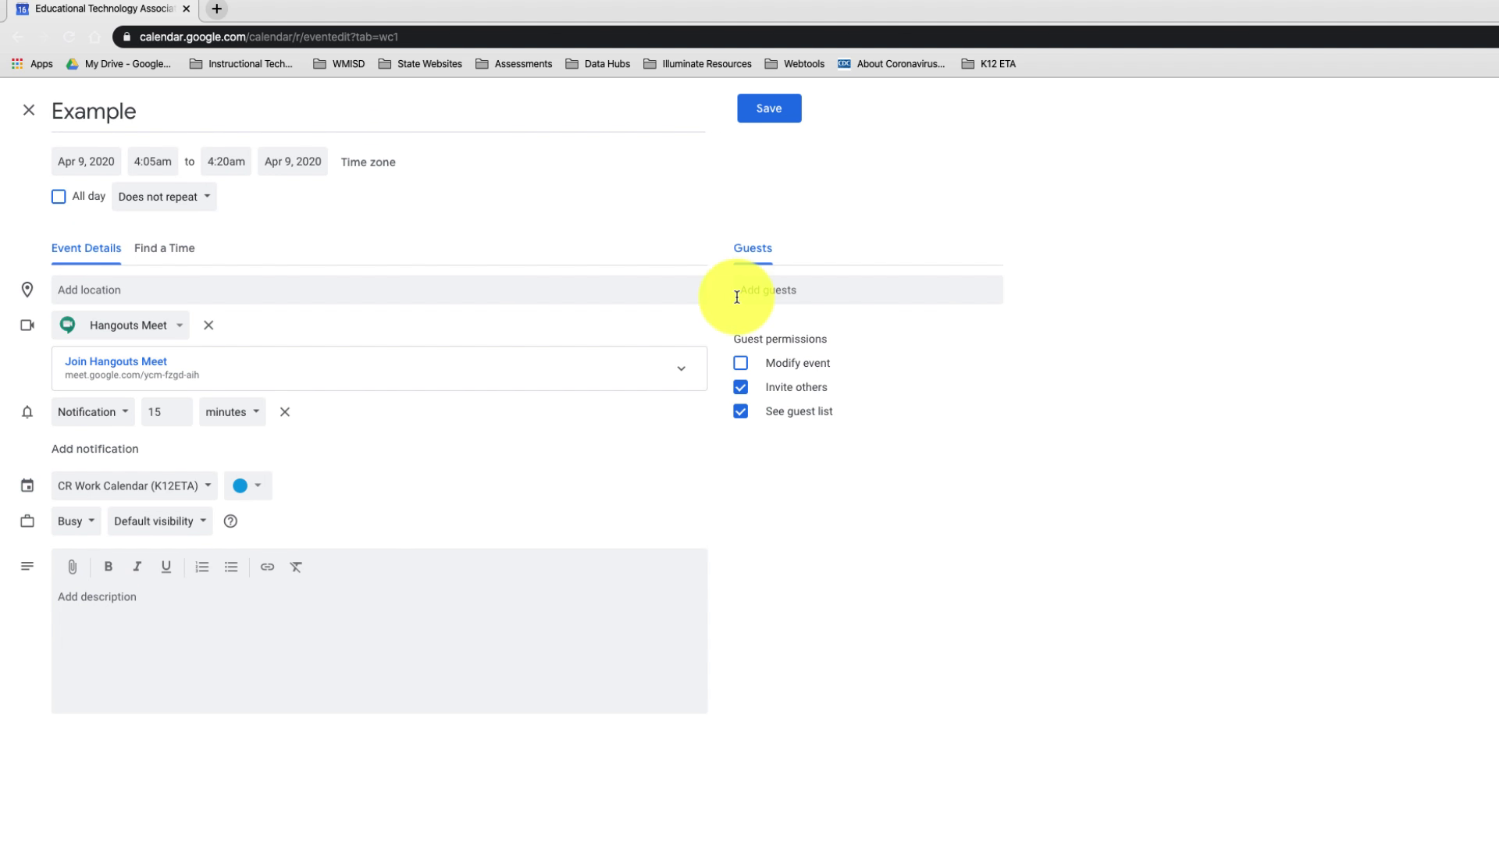
Step: Add the suggested outside guest to Example, save it, and send the invitations
click(796, 290)
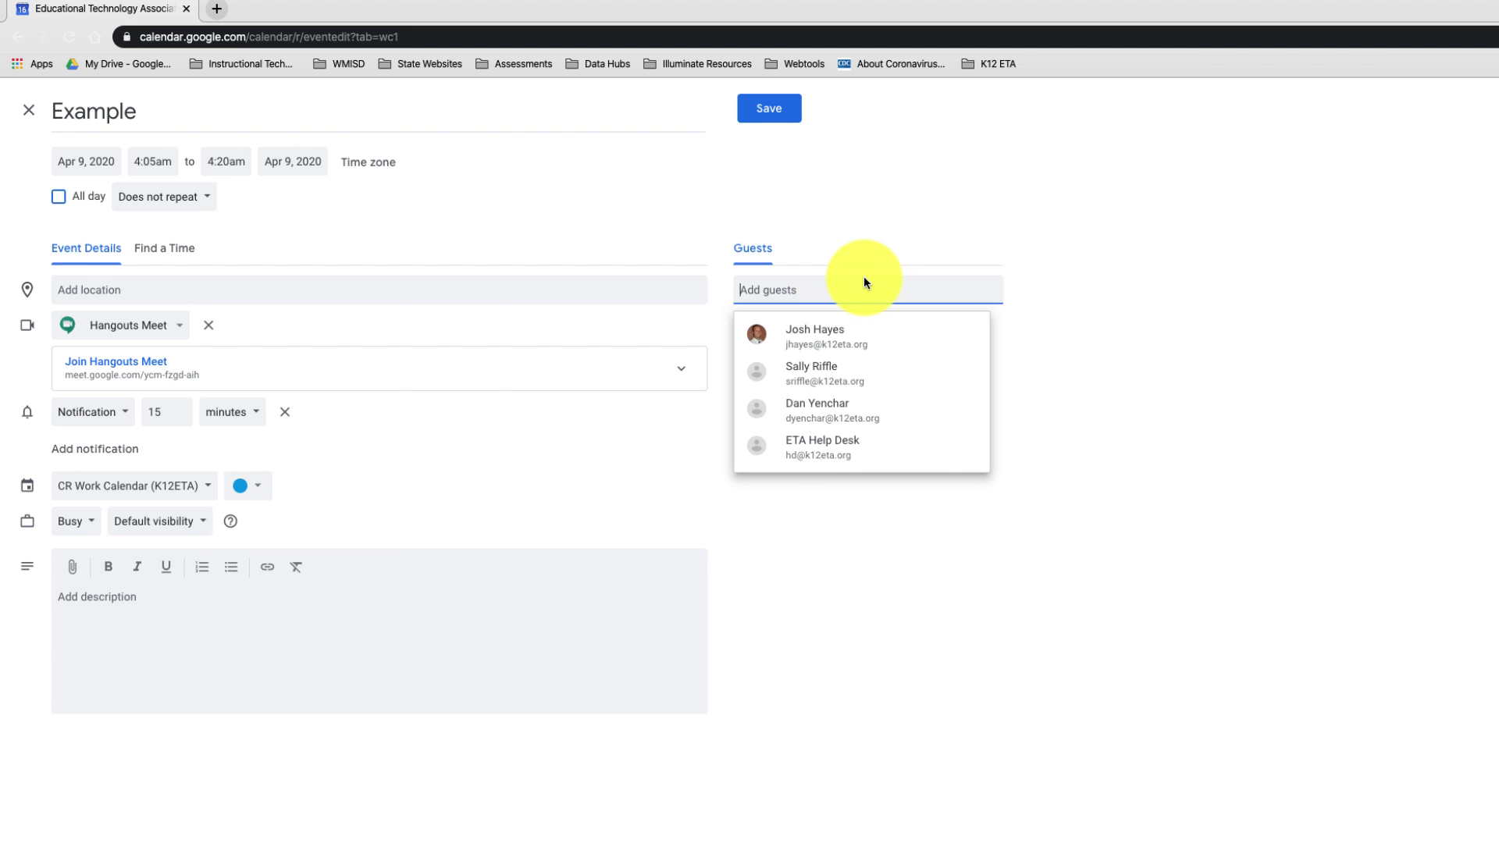
text(criffle)
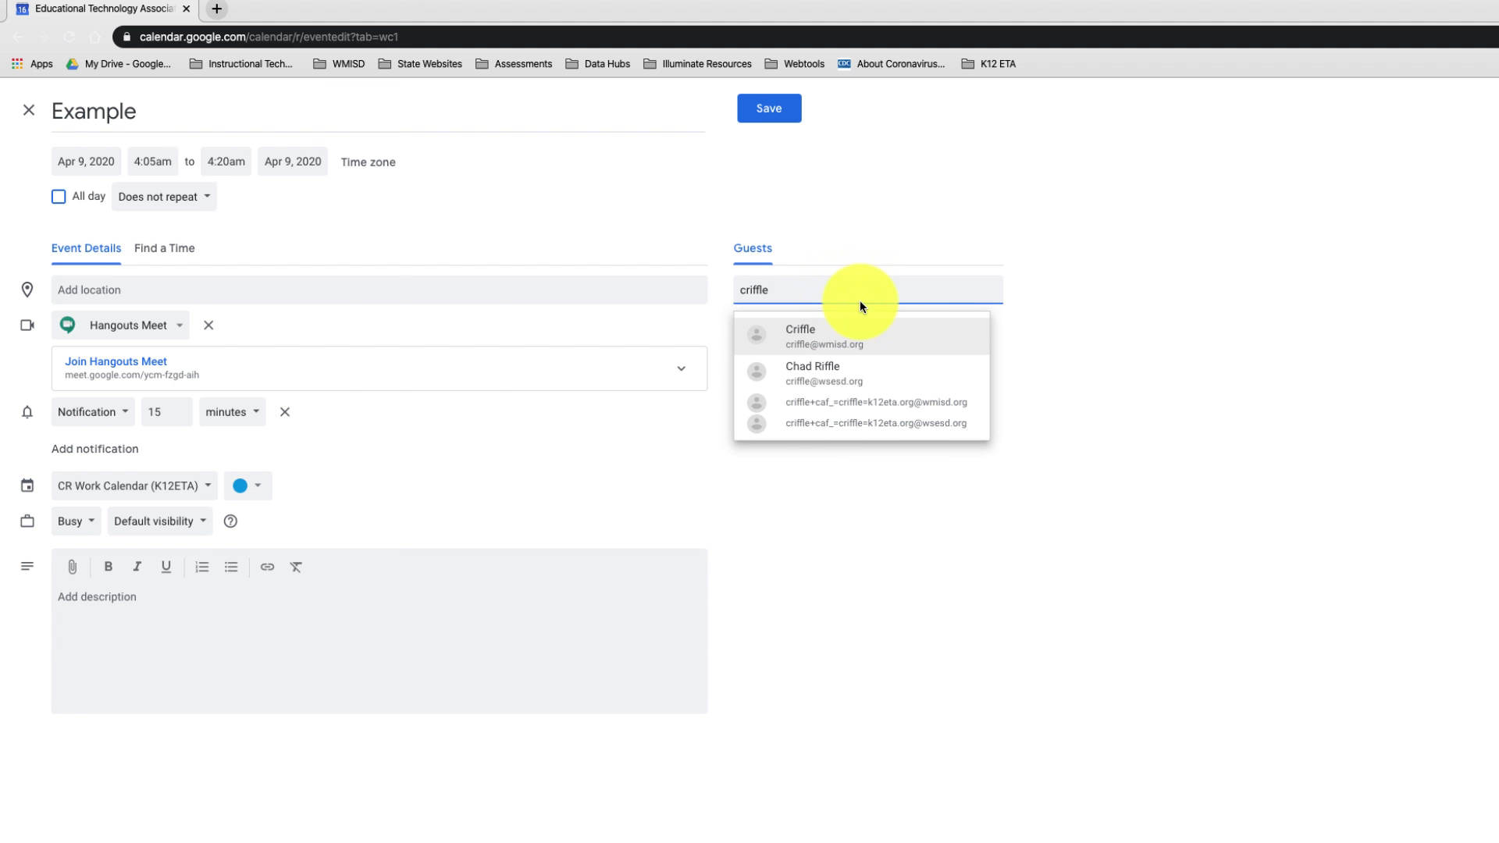
click(844, 336)
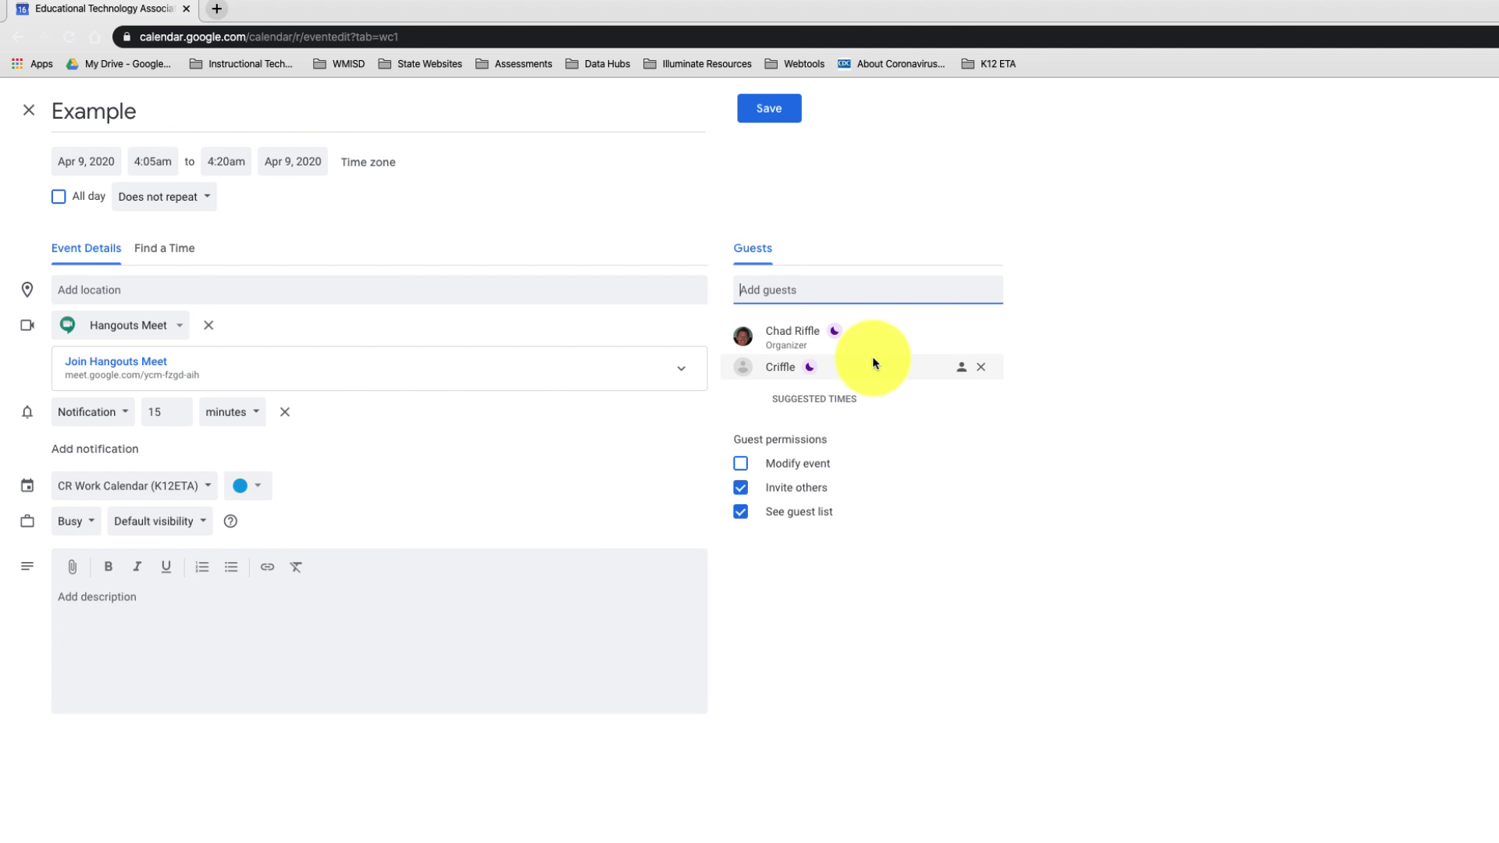
click(781, 107)
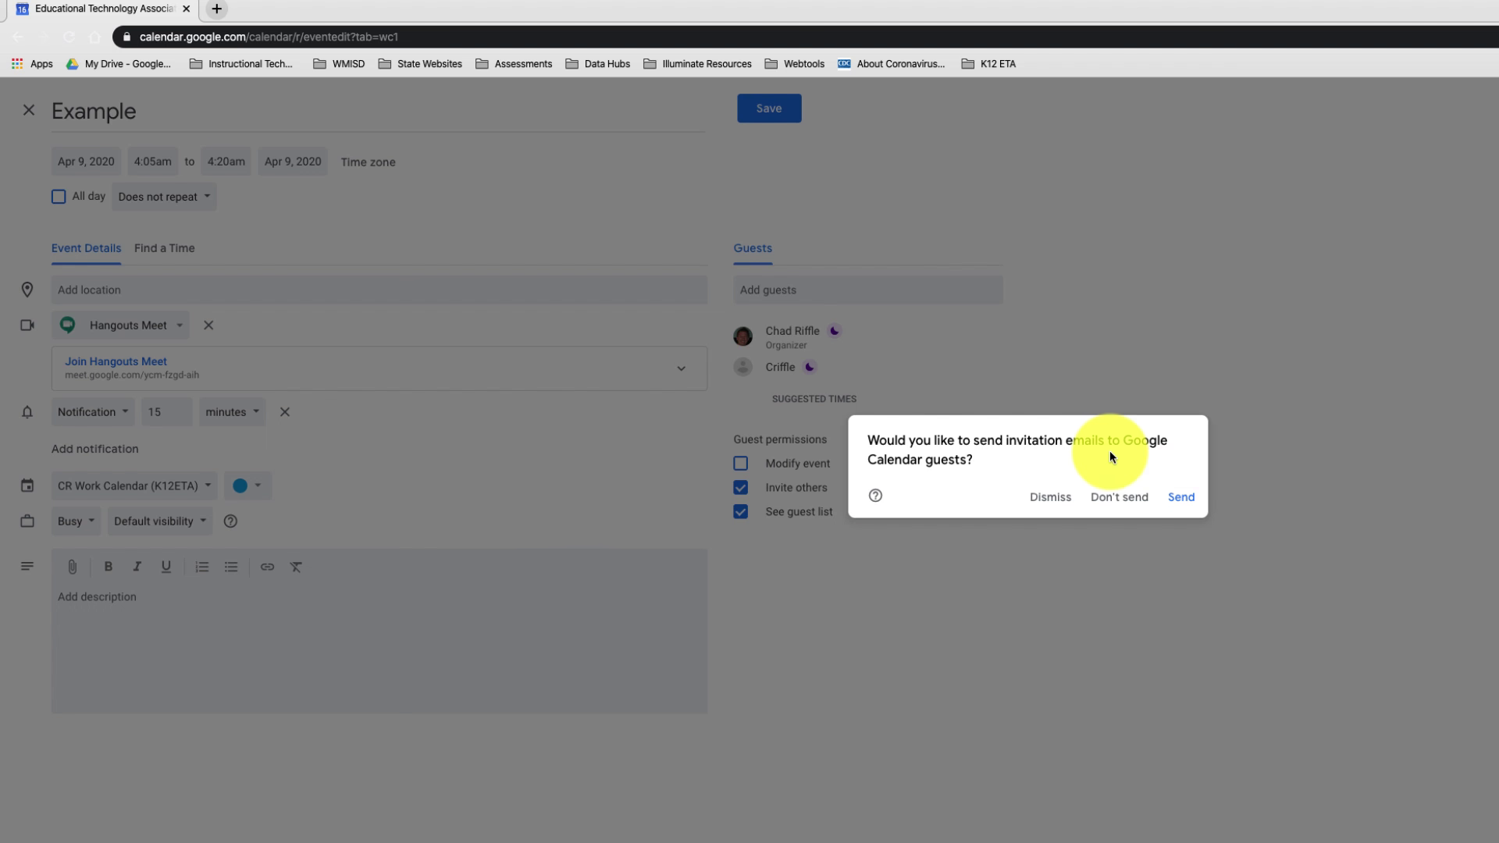
click(1193, 505)
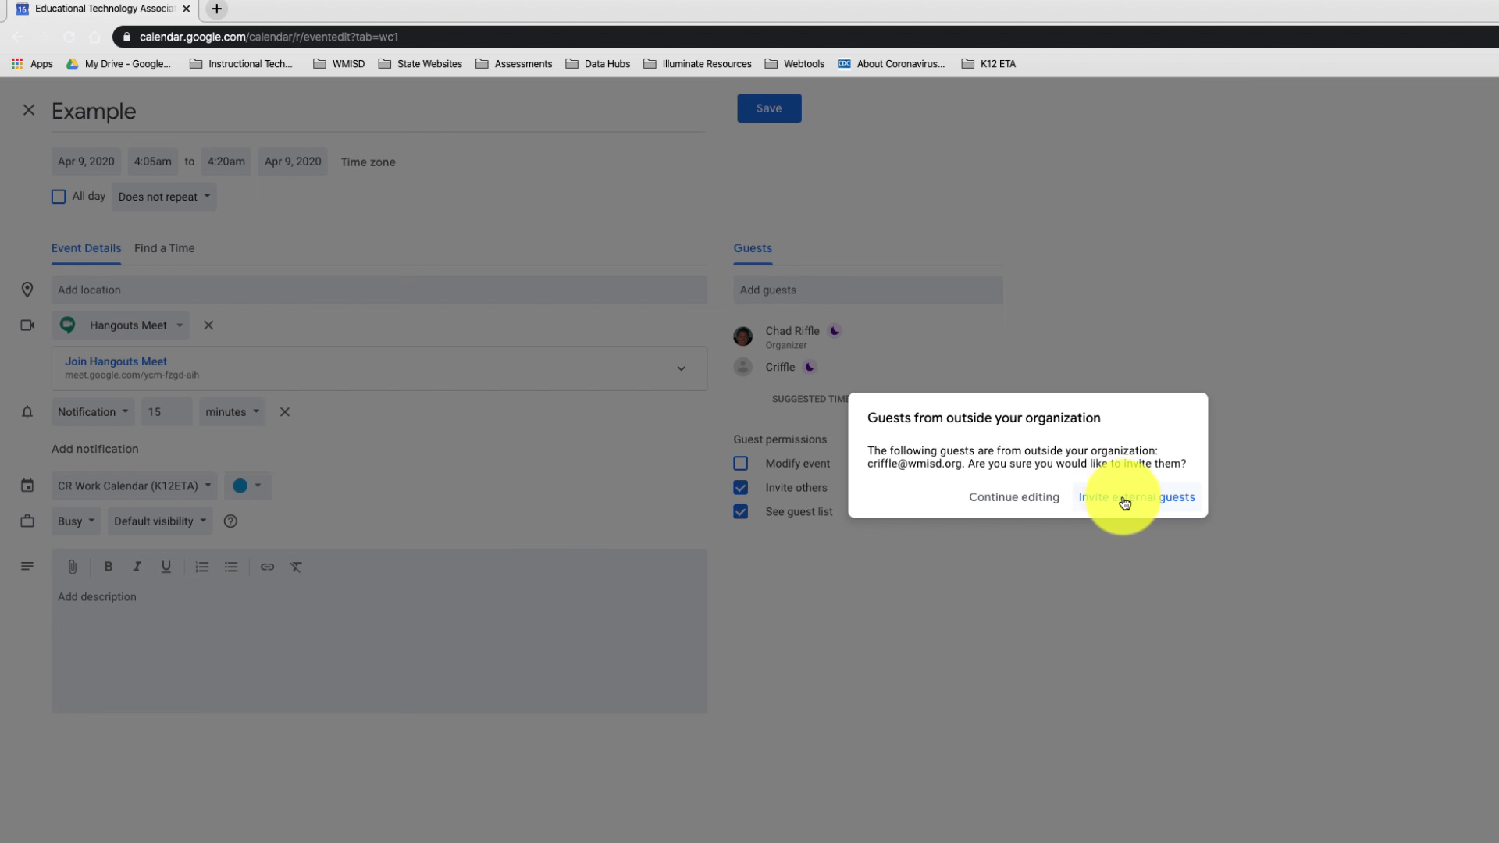
click(1157, 502)
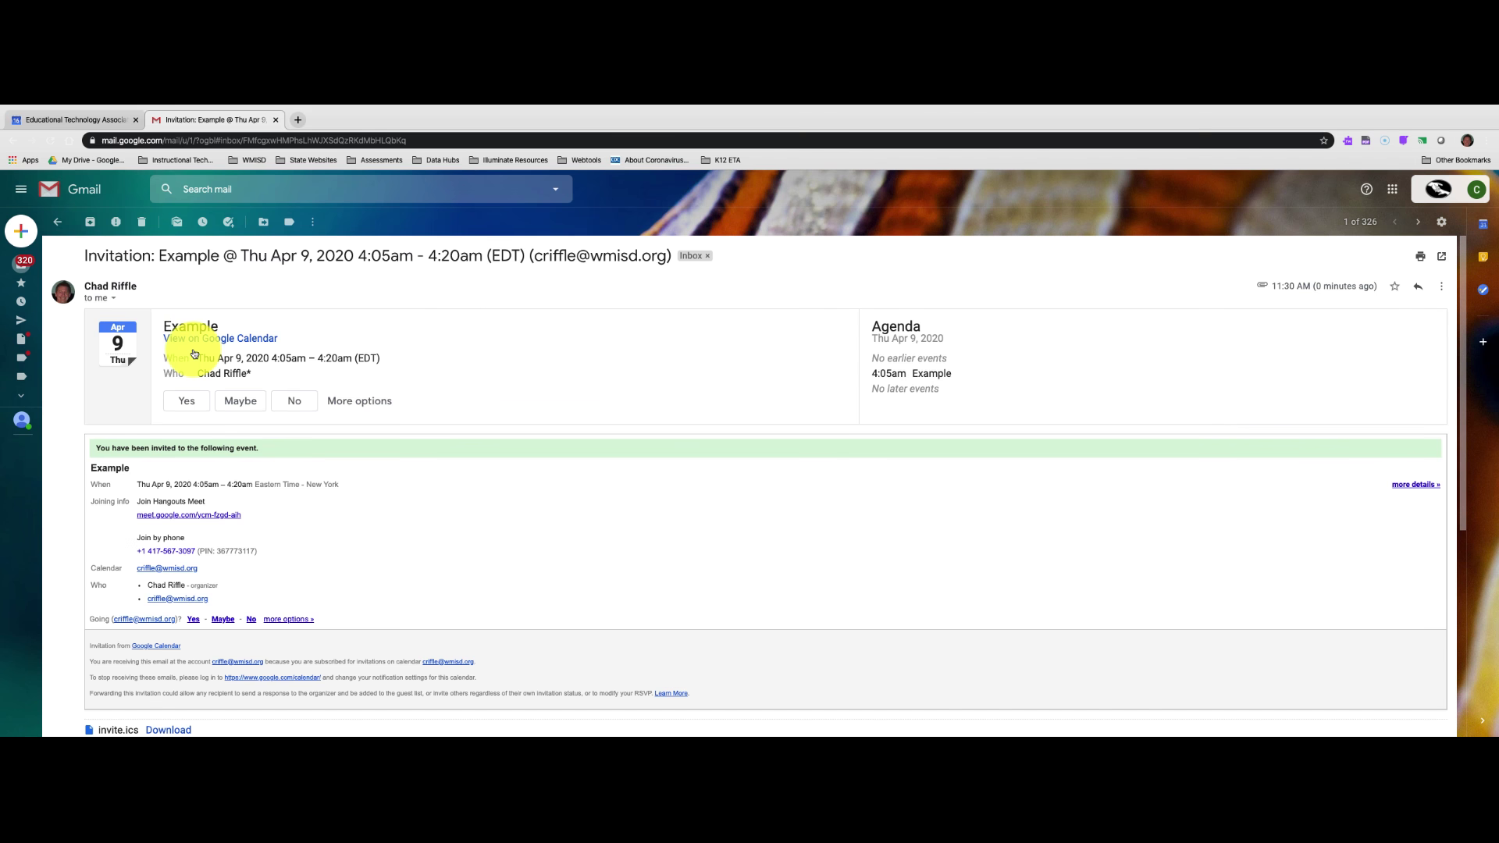
Step: Accept the Example invitation from the guest's Gmail email
click(298, 115)
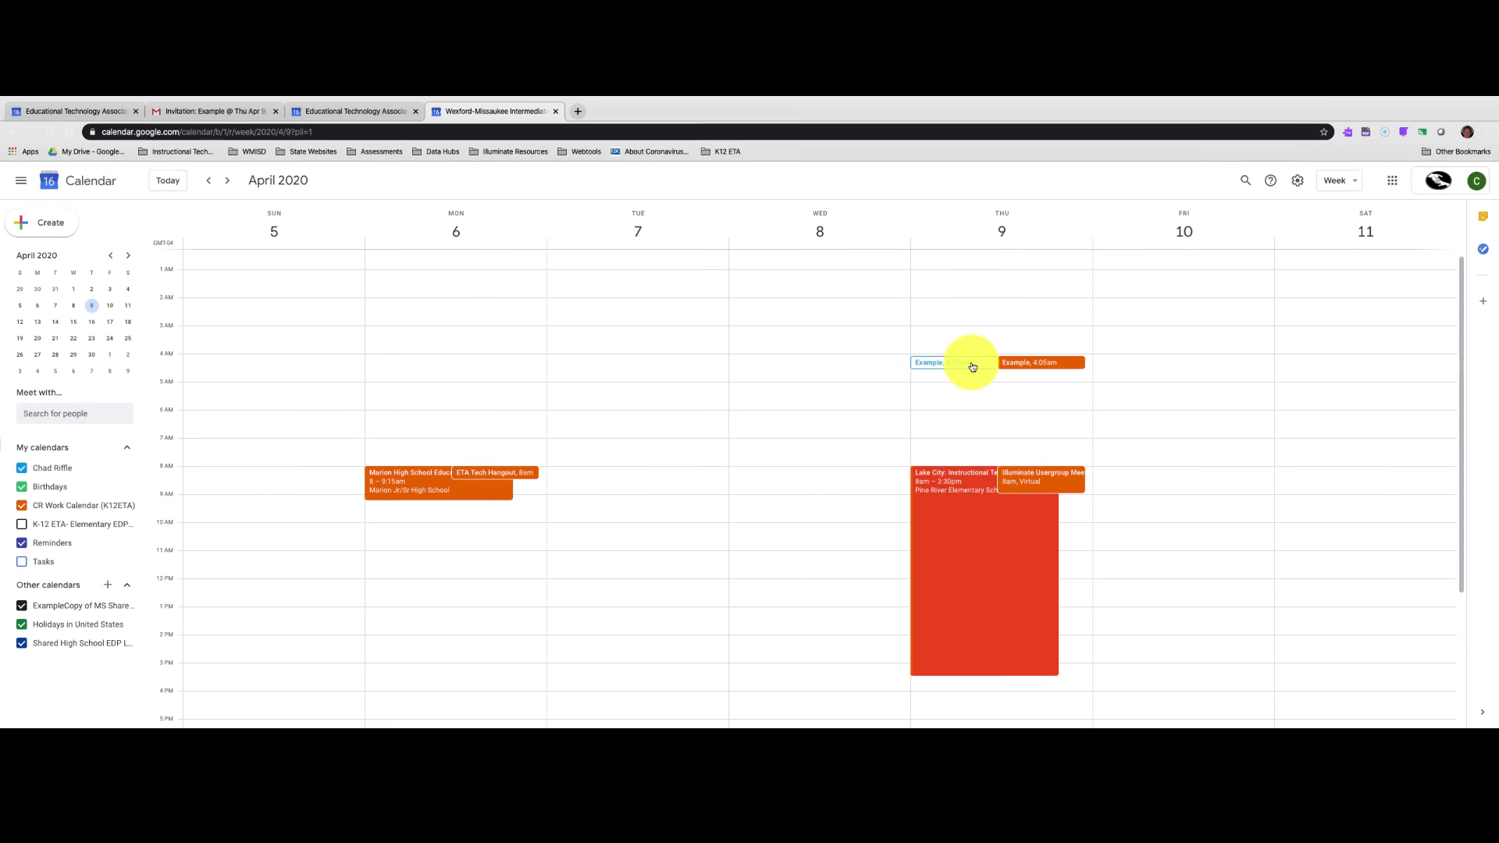
click(210, 118)
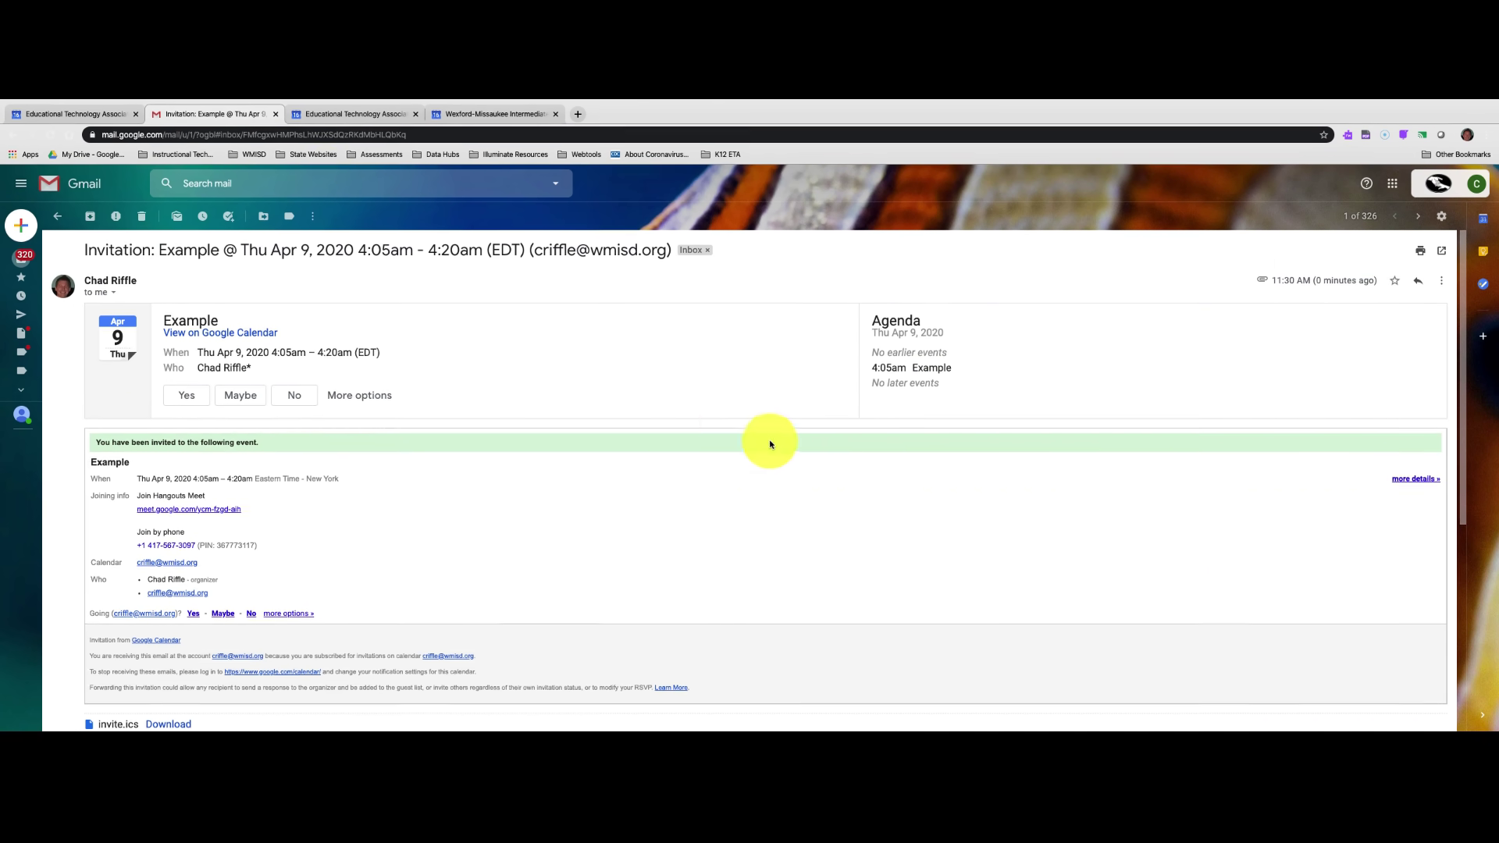
click(187, 387)
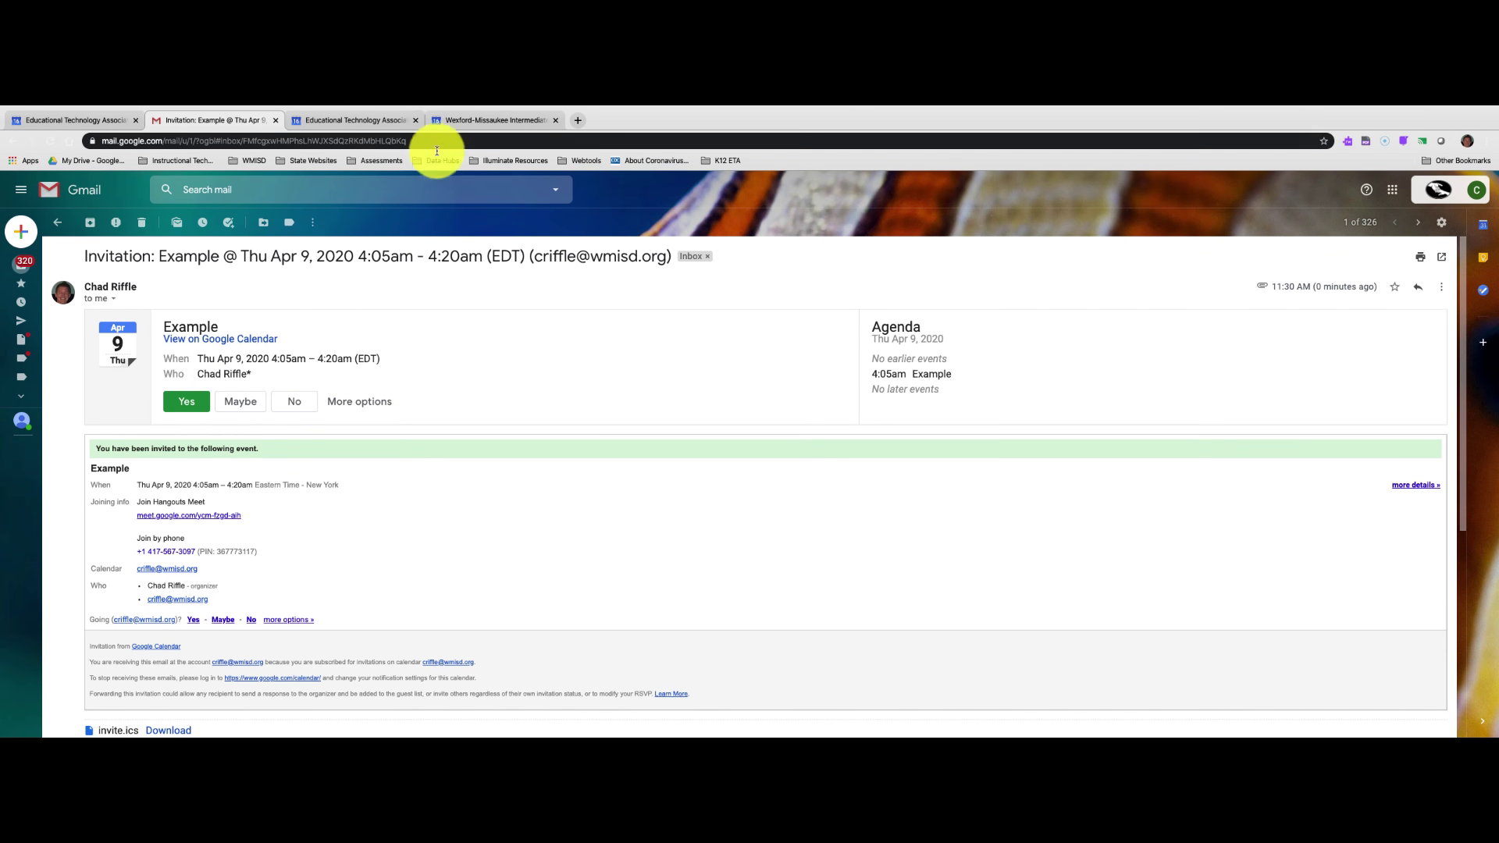
Step: View the Example event details on the guest's calendar, showing two yes replies
click(351, 118)
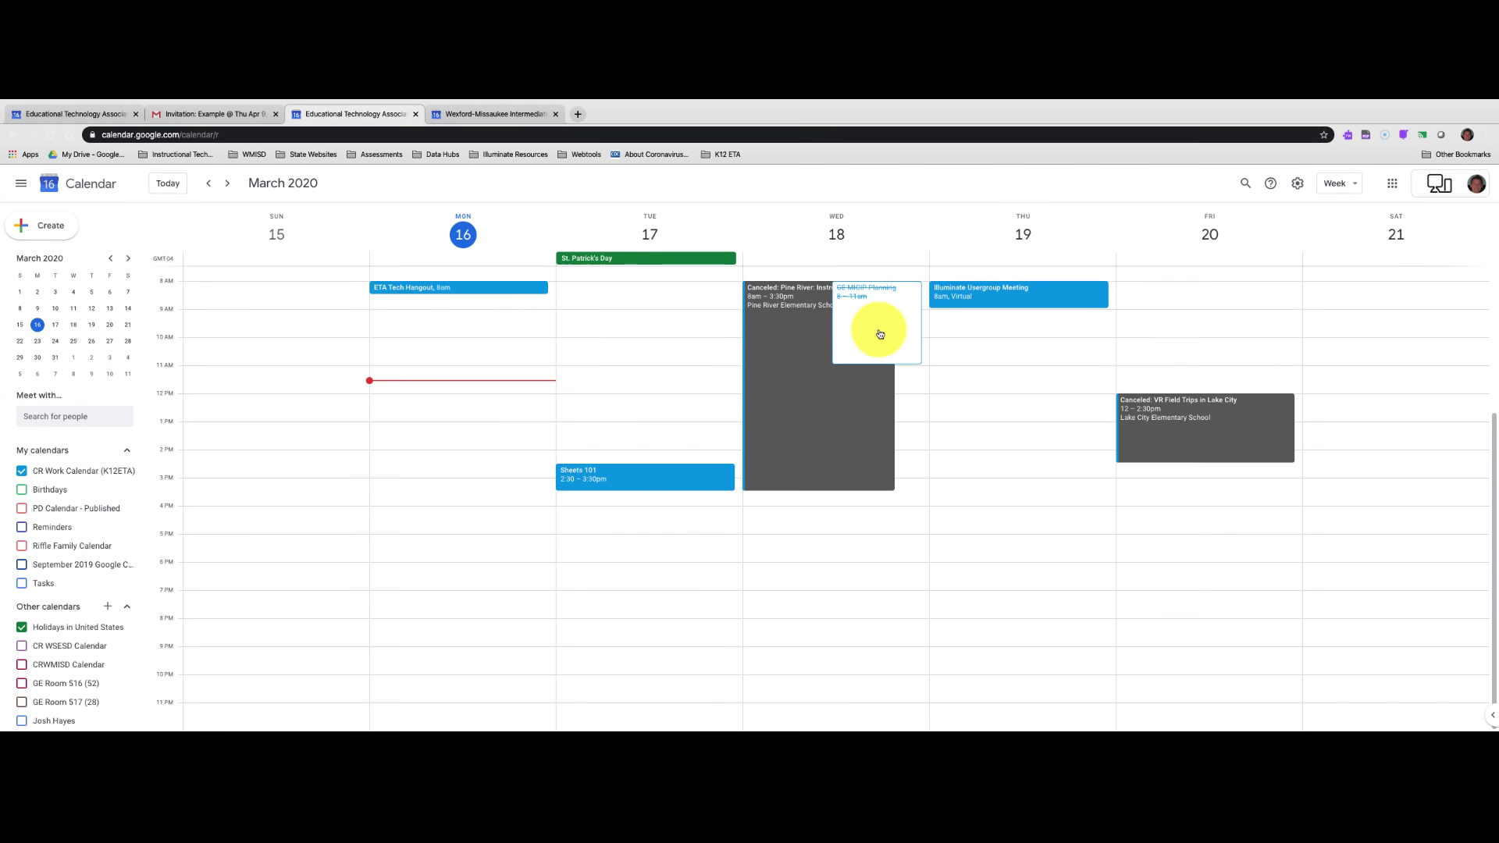
click(492, 106)
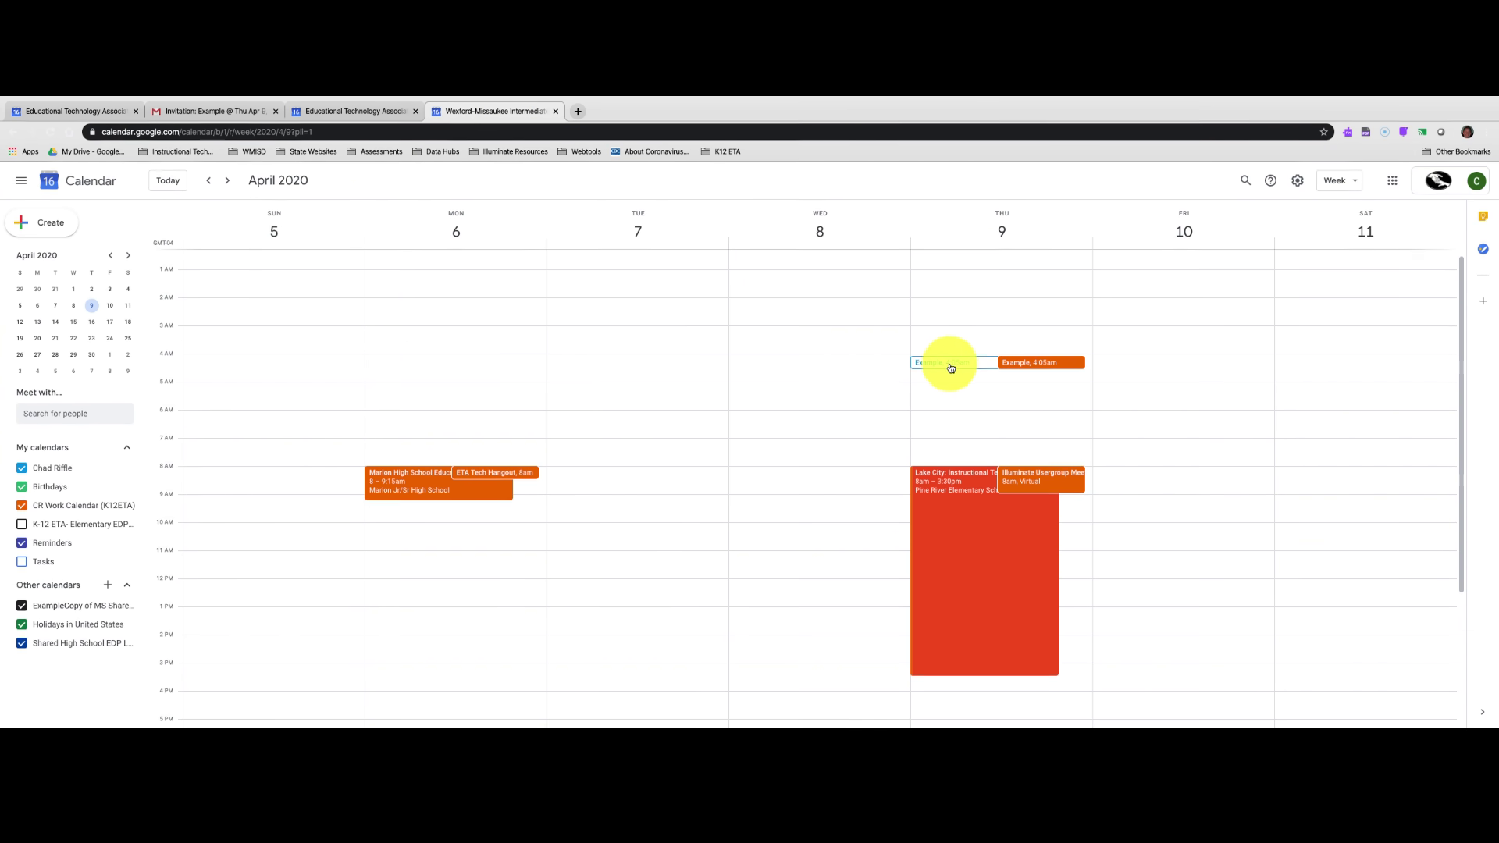
click(951, 370)
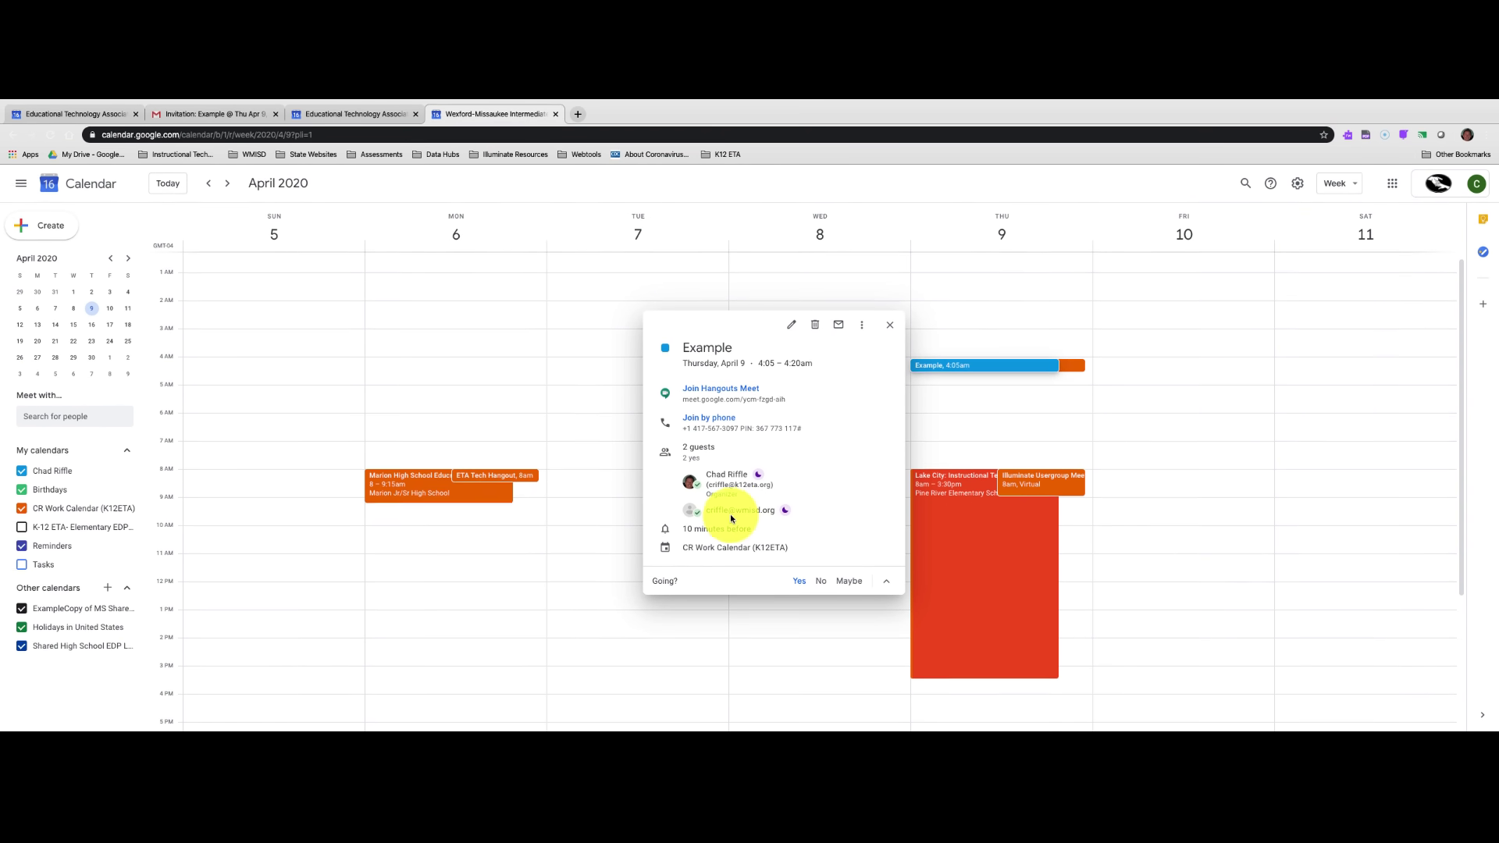
click(1027, 365)
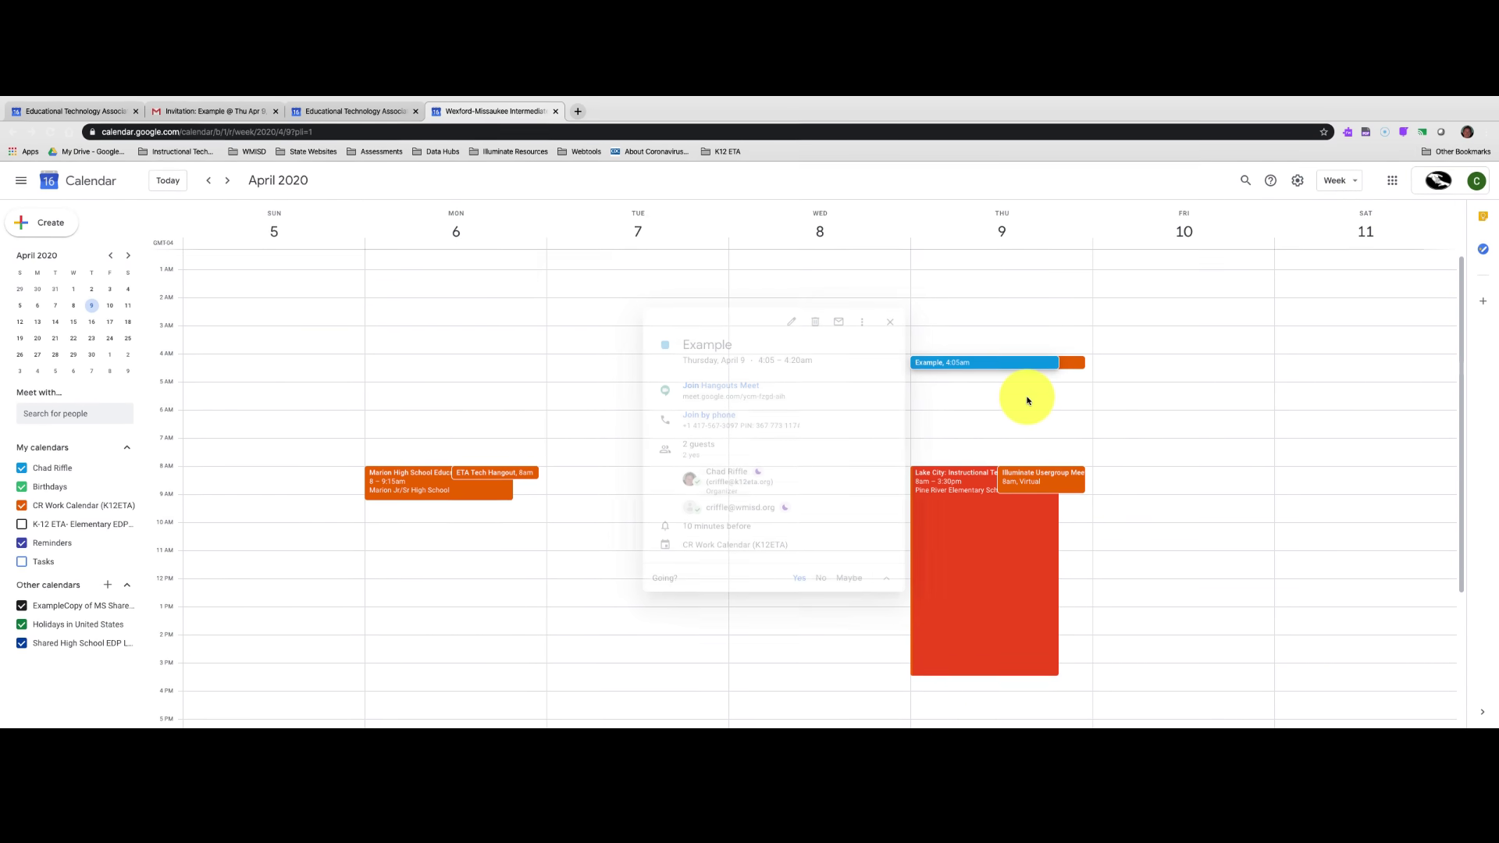
click(969, 372)
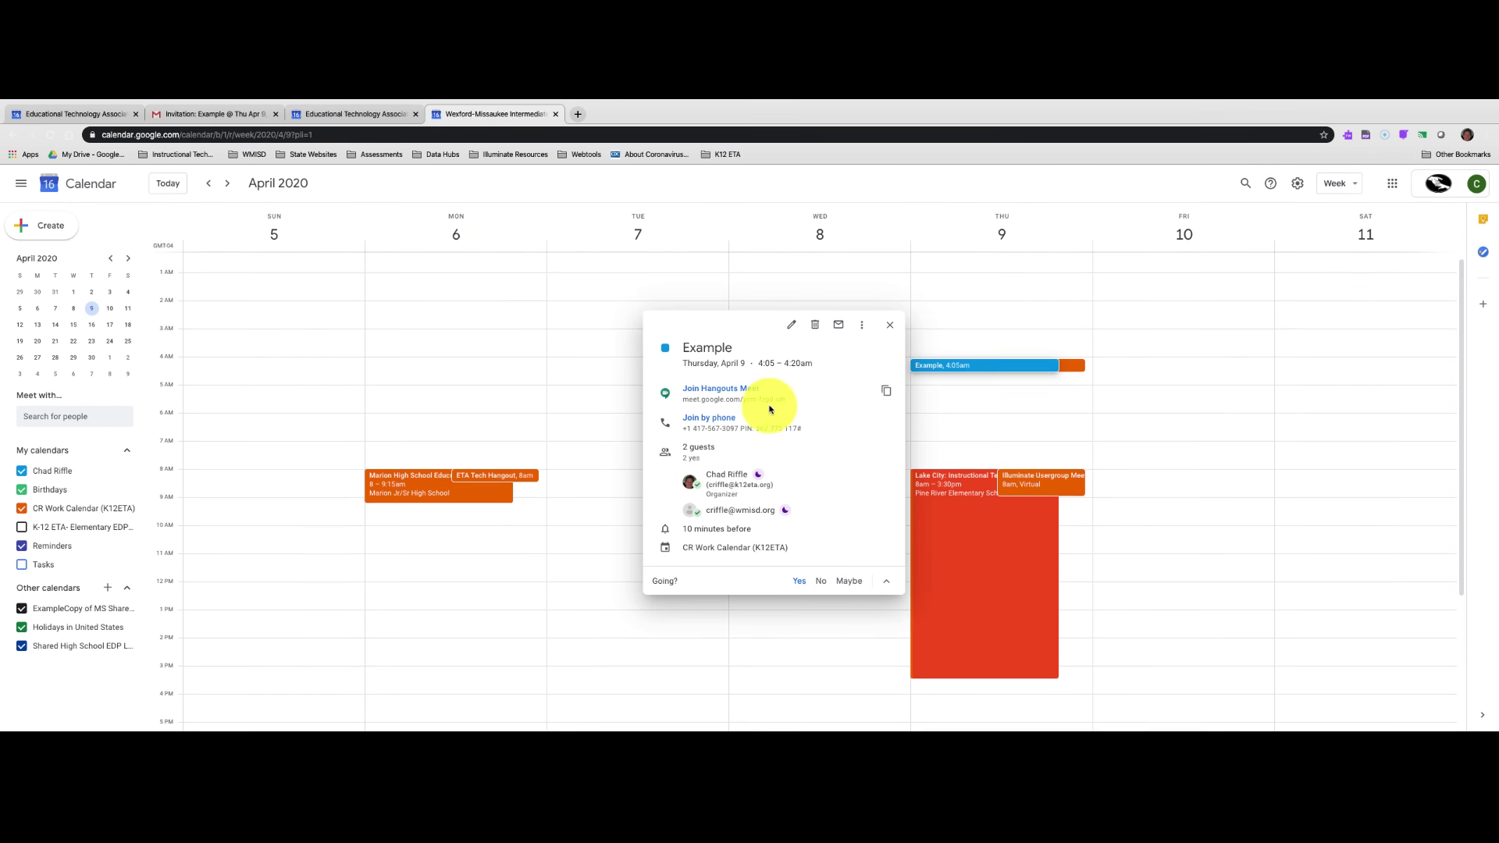
Step: Open Example's Hangouts Meet call in a new tab, then close the event popup in Calendar
click(712, 381)
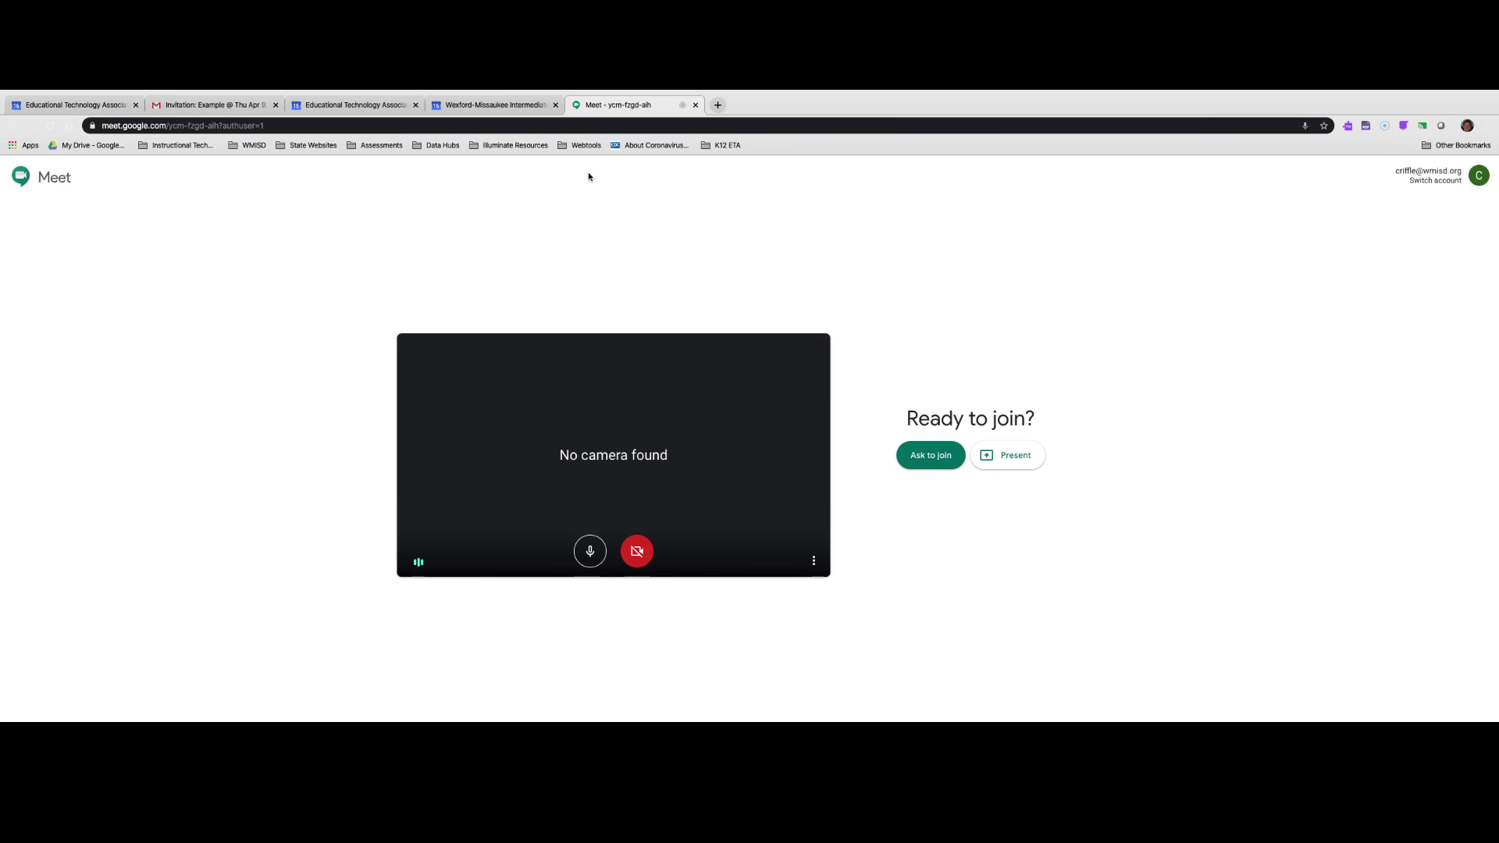
click(492, 104)
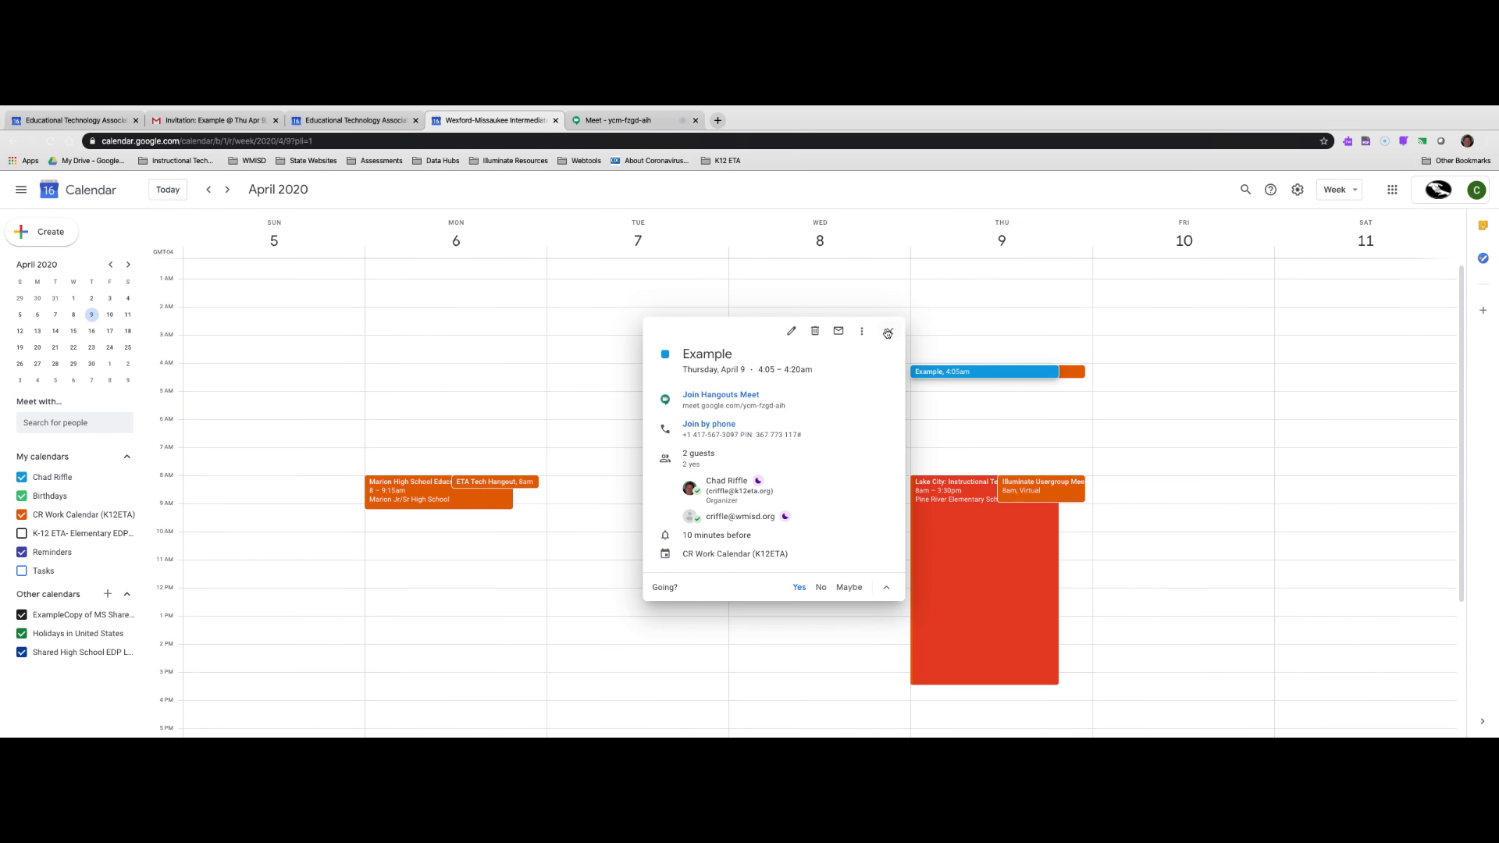
click(890, 332)
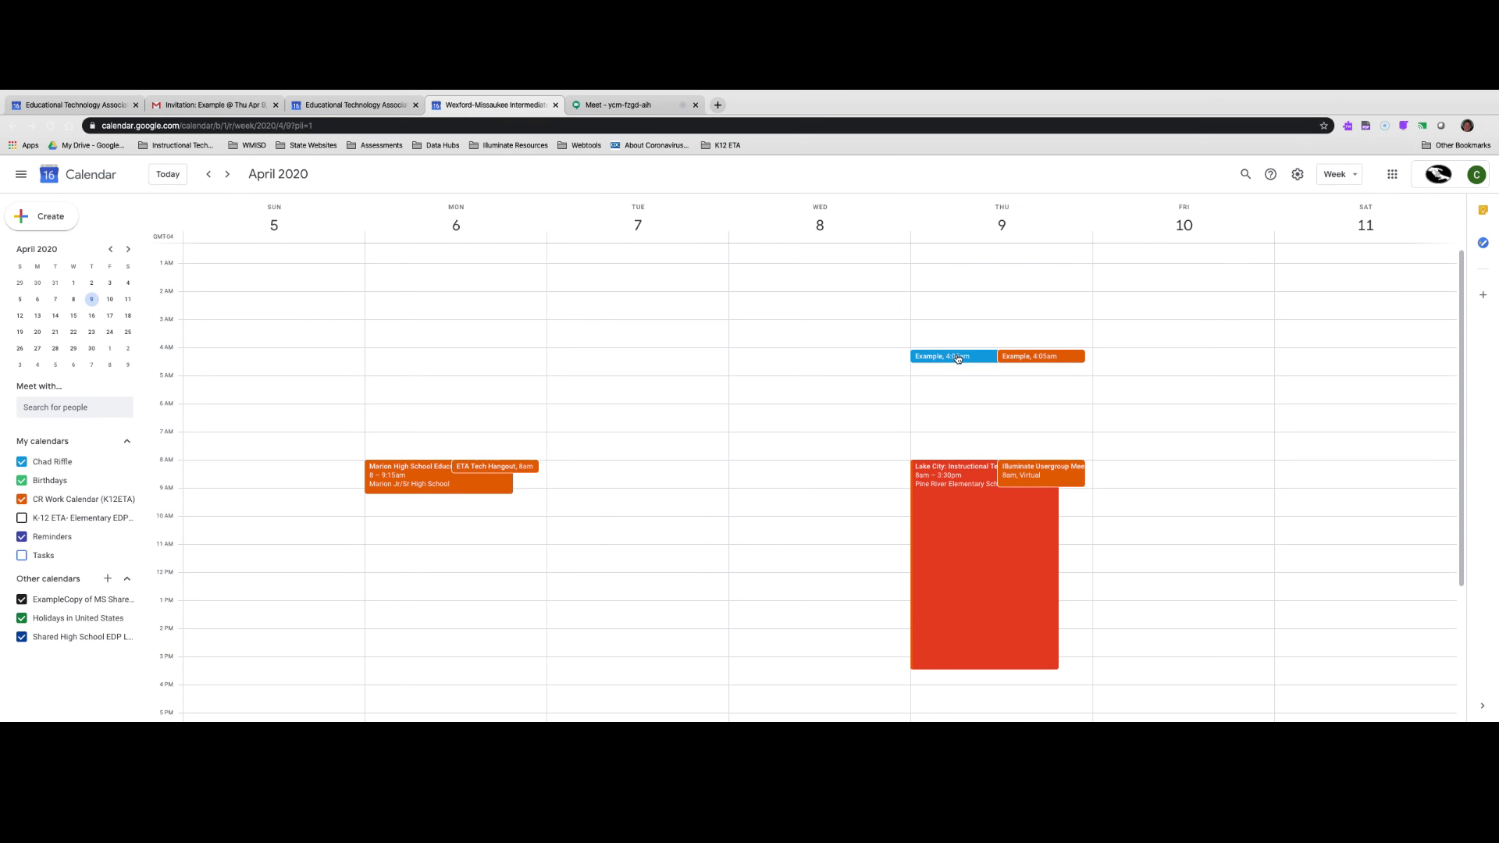